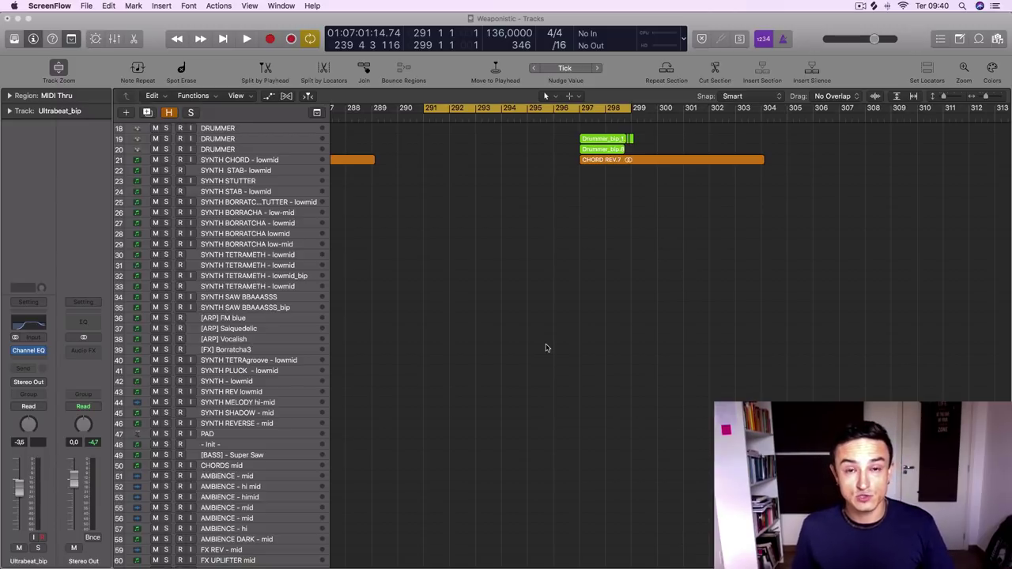
pyautogui.scroll(-9, 577, 356)
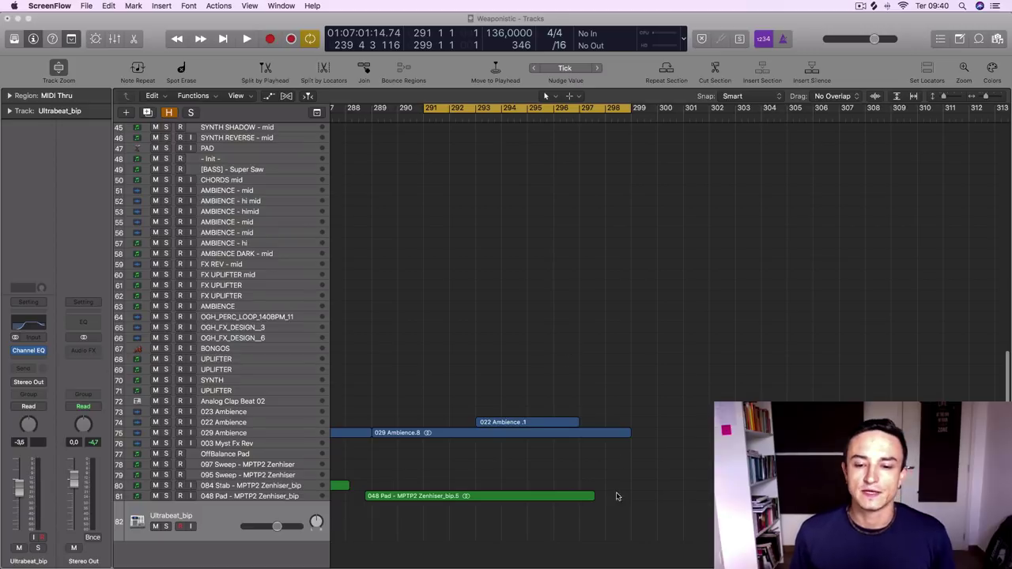
pyautogui.rightClick(466, 526)
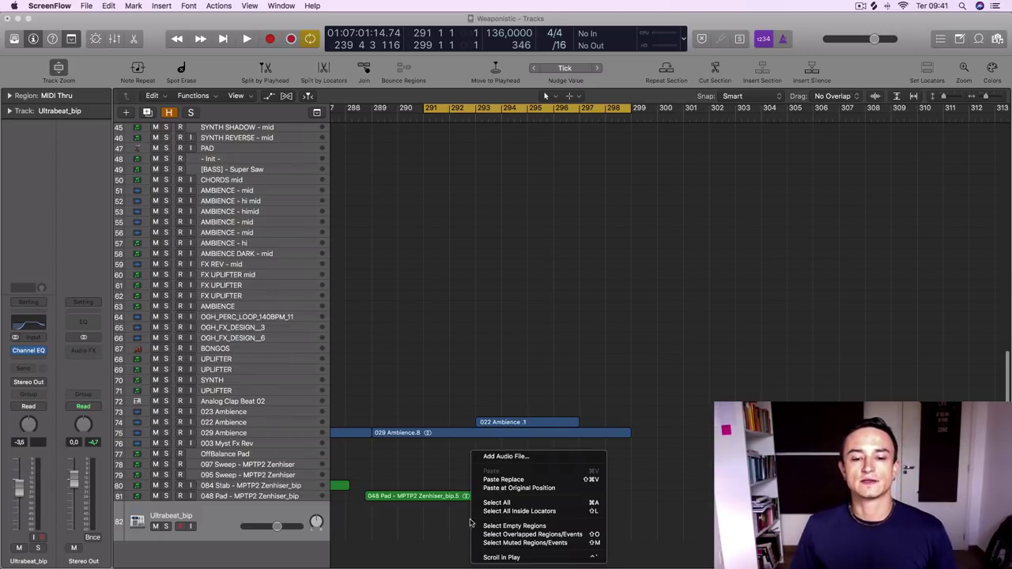
pyautogui.click(751, 474)
pyautogui.hscroll(-1, 751, 474)
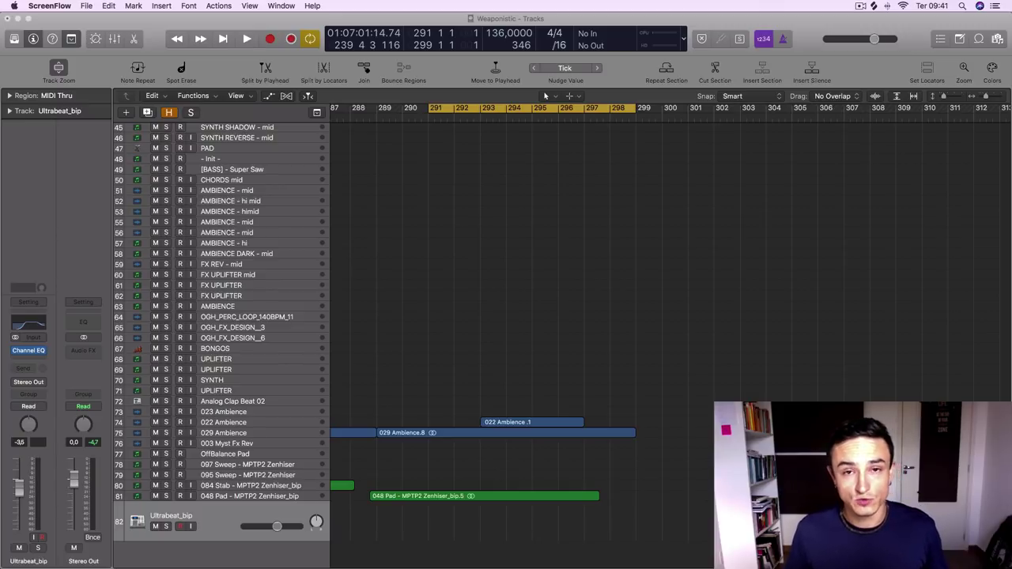
pyautogui.click(656, 465)
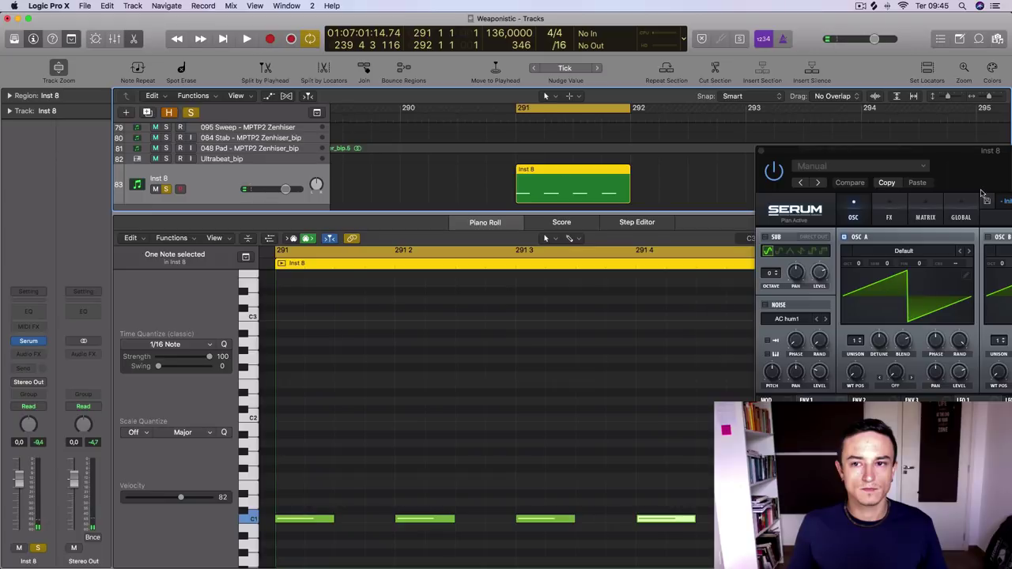
# Bring the Serum window fully into view and play back the looped C1 notes with the default patch
pyautogui.moveTo(902, 151); pyautogui.dragTo(406, 98)
pyautogui.moveTo(408, 71); pyautogui.dragTo(427, 70)
pyautogui.press('space')
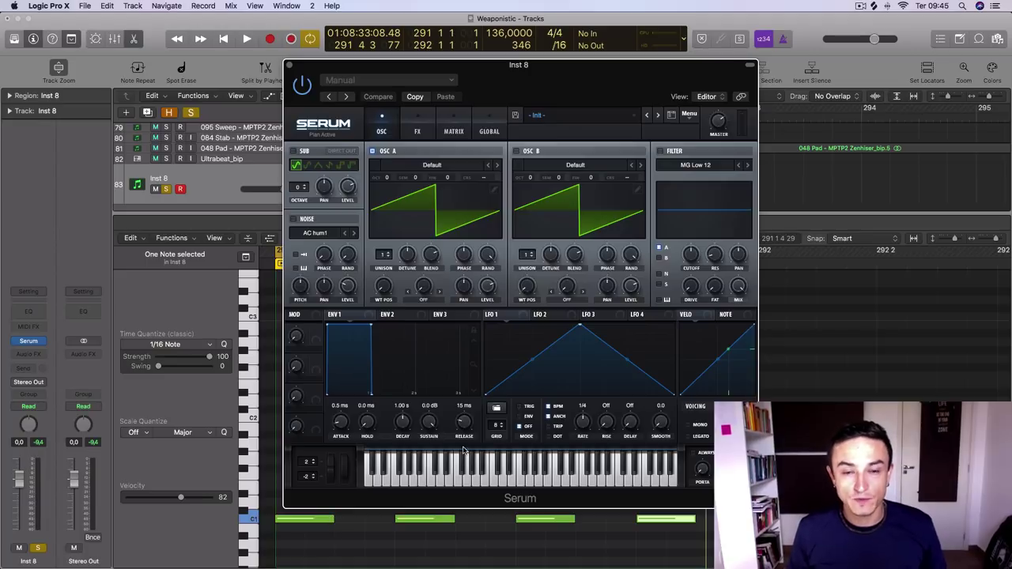
pyautogui.press('space')
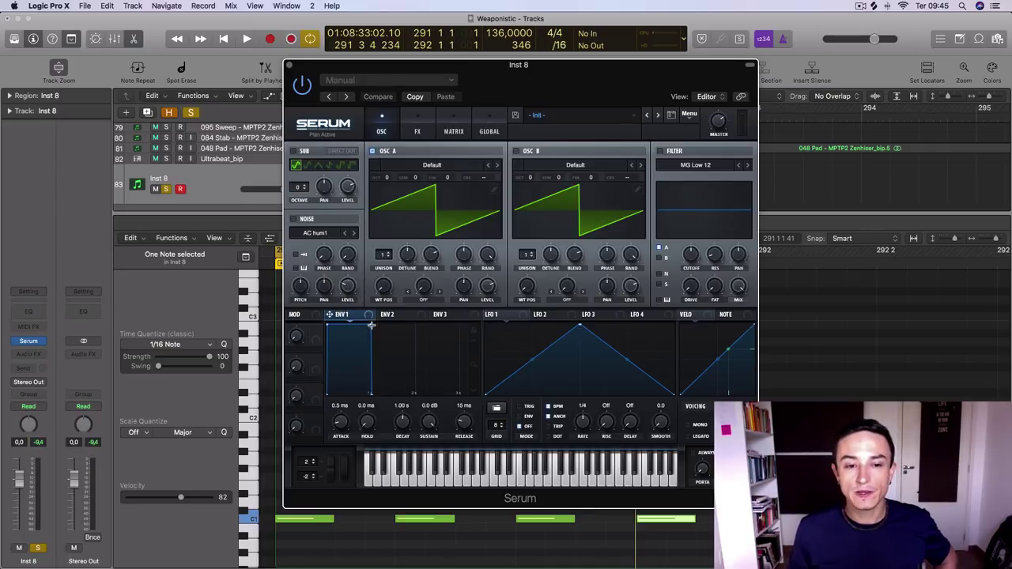
# Shape ENV 1 with 0.0 ms attack, about 646 ms decay and sustain at minus infinity, and play the result
pyautogui.moveTo(371, 324); pyautogui.dragTo(343, 439)
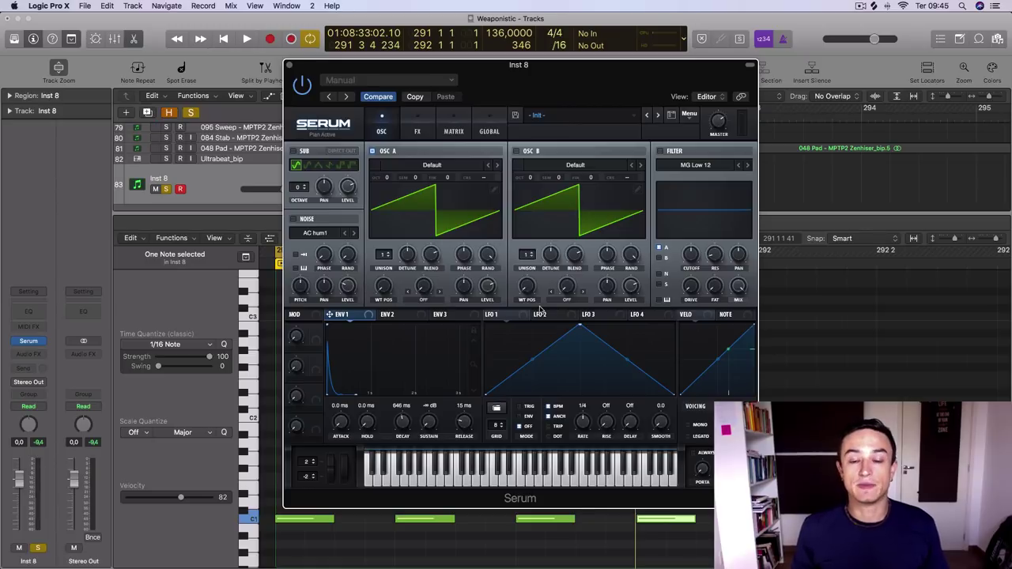
pyautogui.press('space')
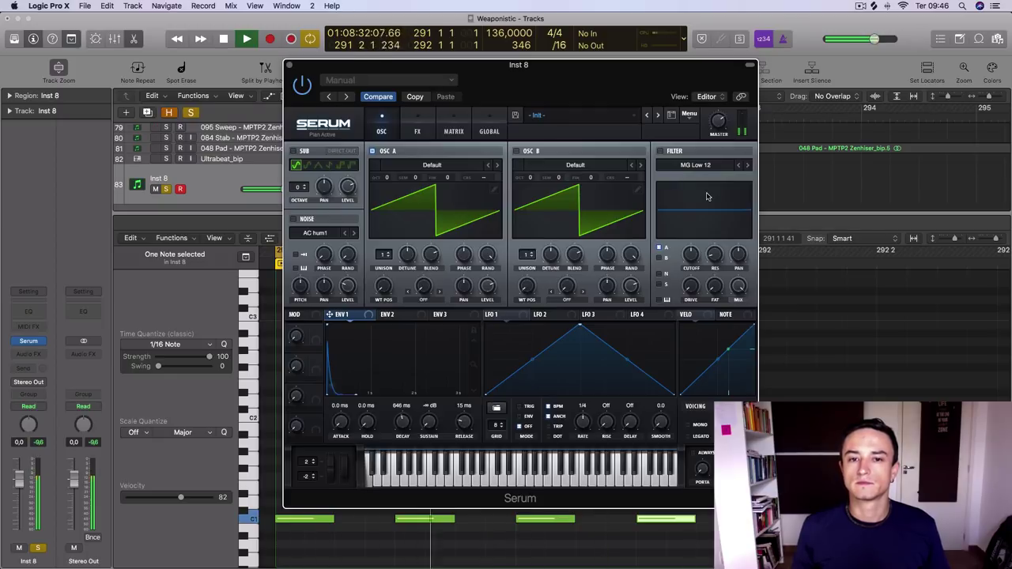
pyautogui.press('space')
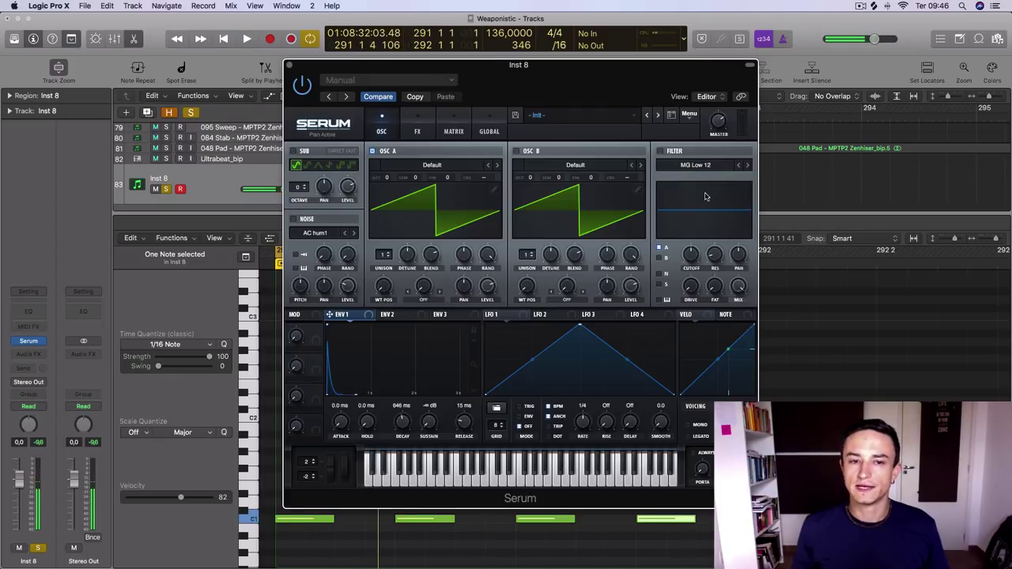
# Enable the MG Low 12 filter, lower its cutoff, modulate the cutoff with ENV 1 and play the result
pyautogui.click(661, 154)
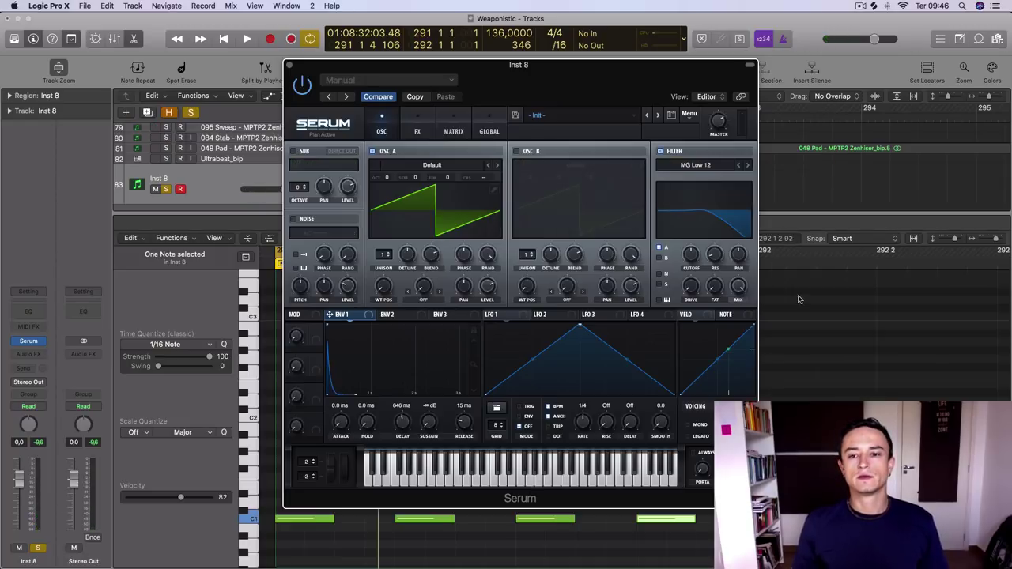
pyautogui.moveTo(690, 253); pyautogui.dragTo(689, 273)
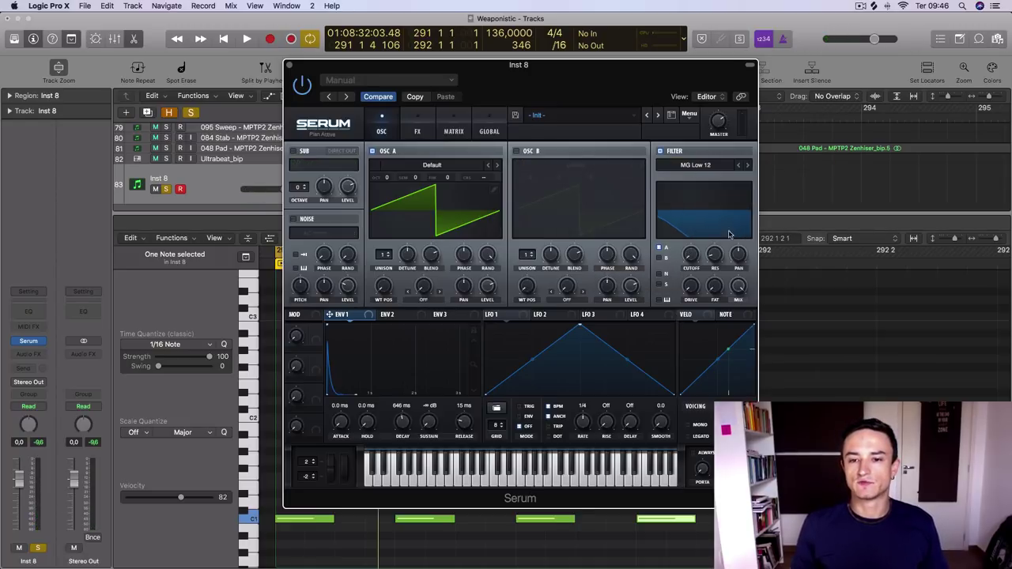
pyautogui.moveTo(331, 315); pyautogui.dragTo(691, 254)
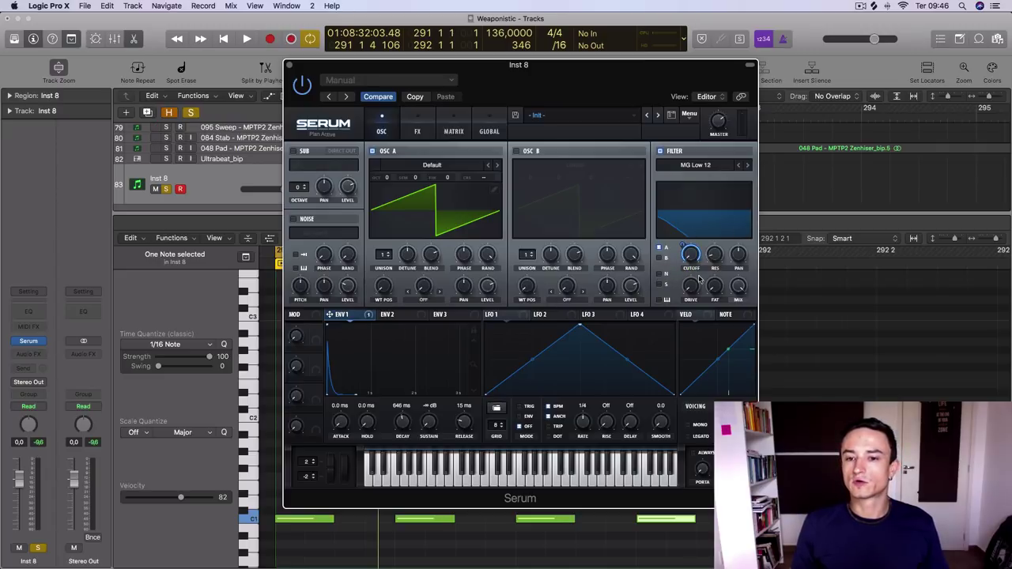
pyautogui.press('space')
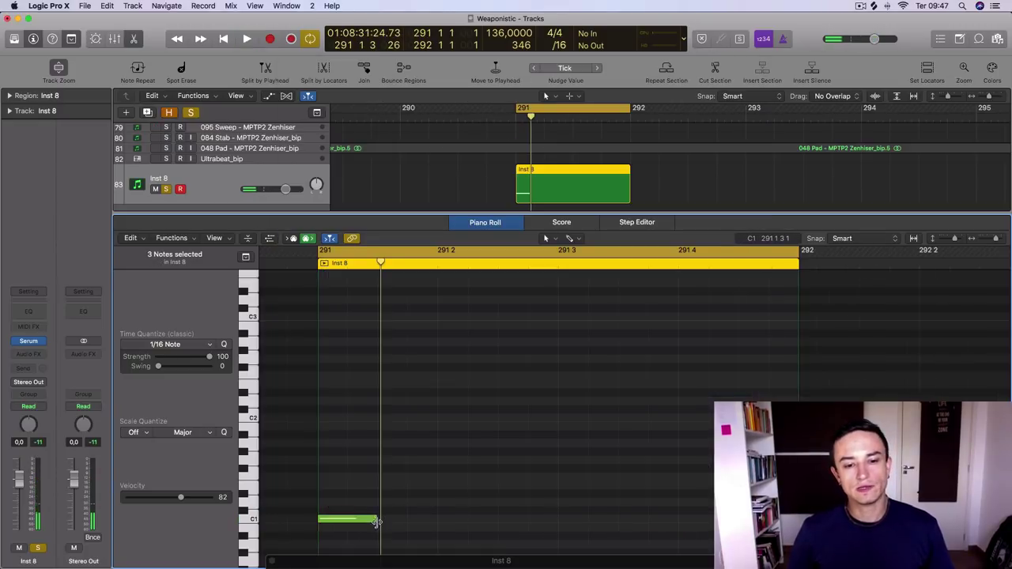
# Lengthen the C1 note to fill the whole bar from 291 to 292 and play the loop
pyautogui.moveTo(377, 520); pyautogui.dragTo(798, 521)
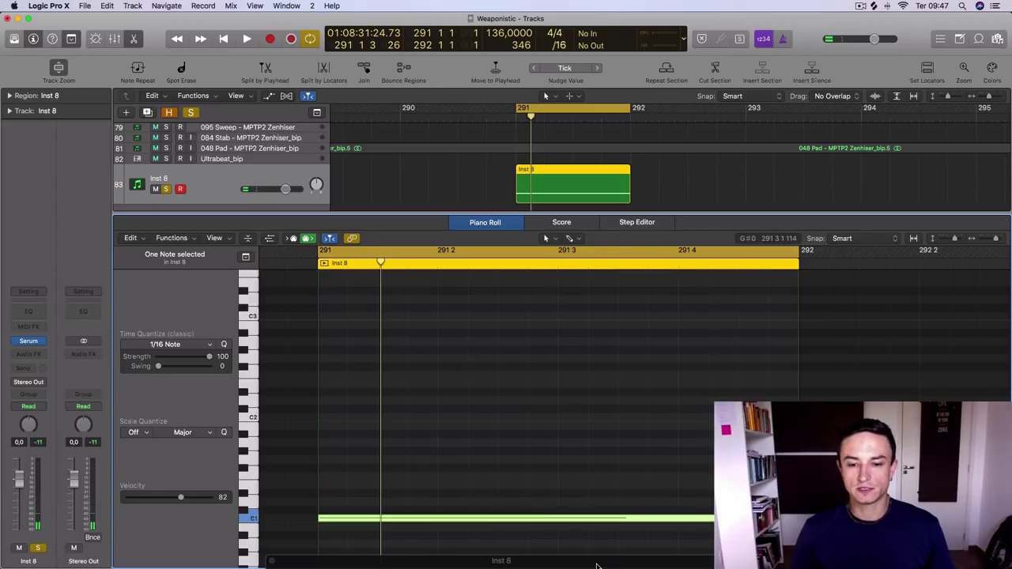
pyautogui.moveTo(597, 563); pyautogui.dragTo(576, 124)
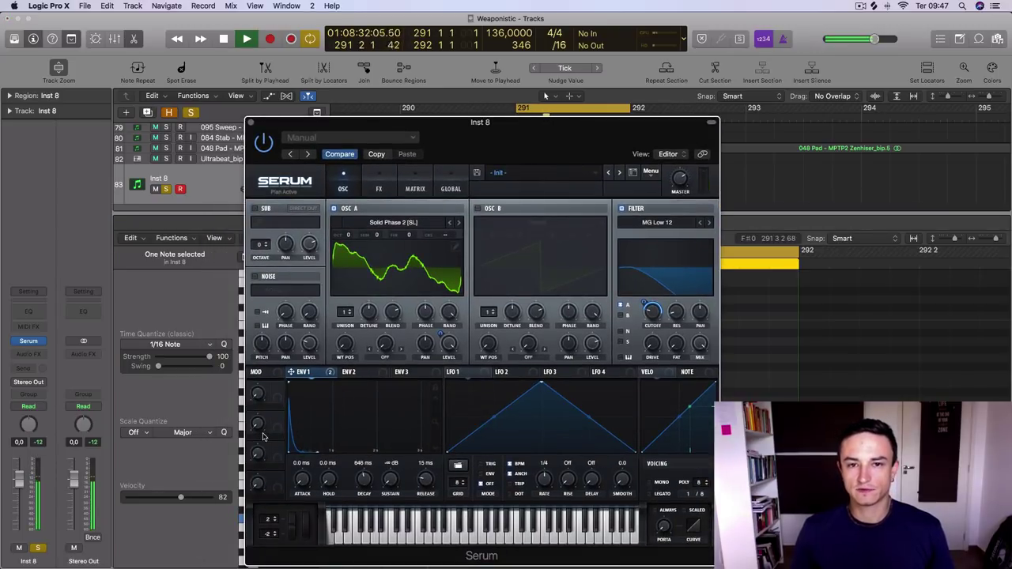
pyautogui.moveTo(534, 126); pyautogui.dragTo(2, 138)
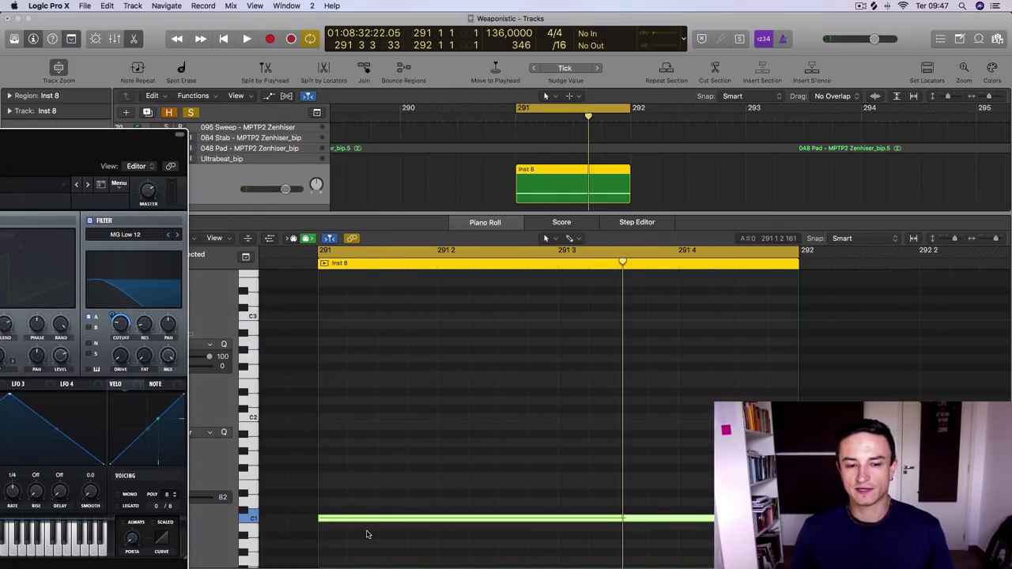
pyautogui.press('space')
pyautogui.press('space')
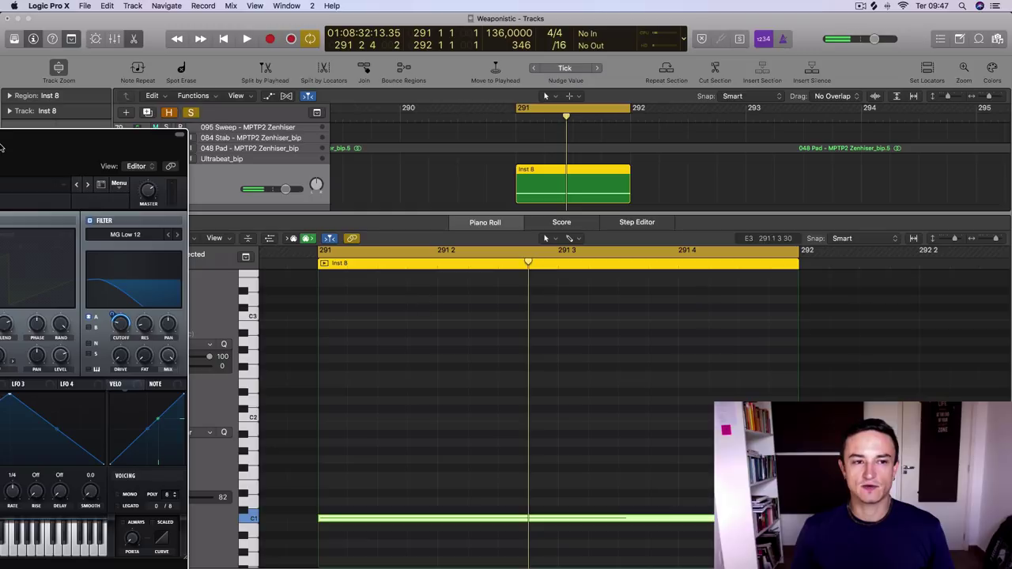
# Play the current Serum patch once more and reset the synth with Init Preset
pyautogui.moveTo(28, 136); pyautogui.dragTo(599, 61)
pyautogui.press('space')
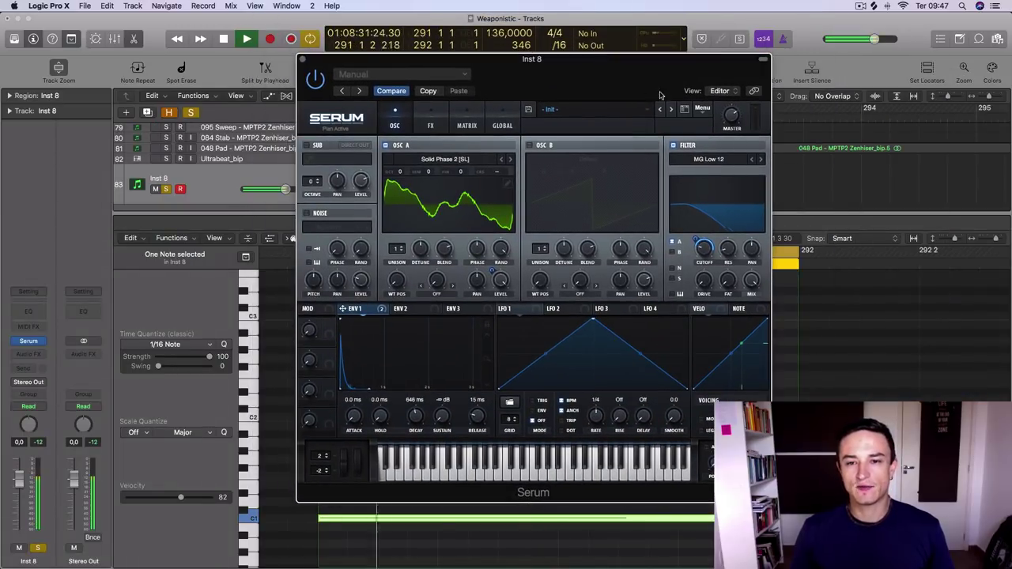
pyautogui.press('space')
pyautogui.click(708, 108)
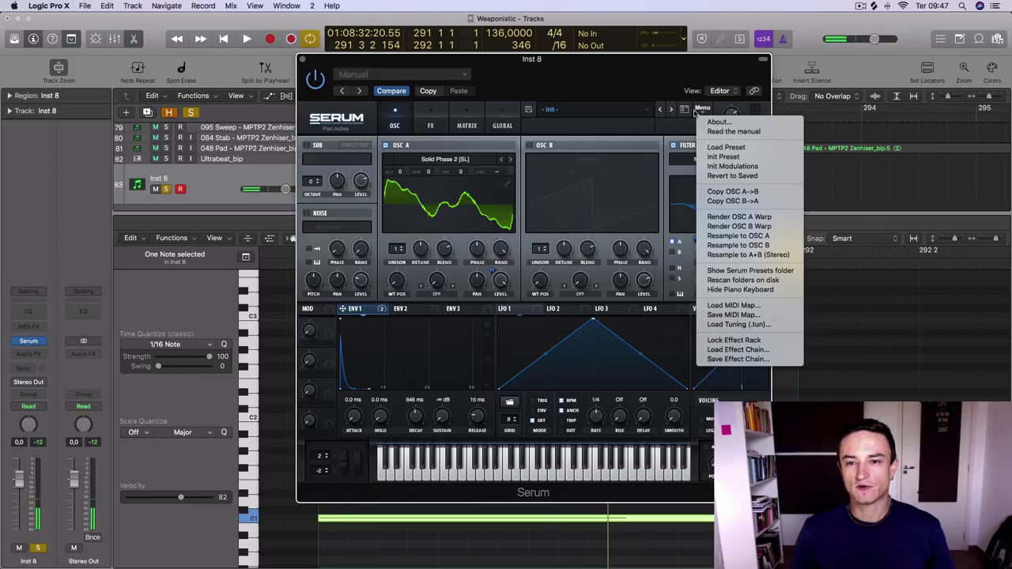
pyautogui.click(754, 156)
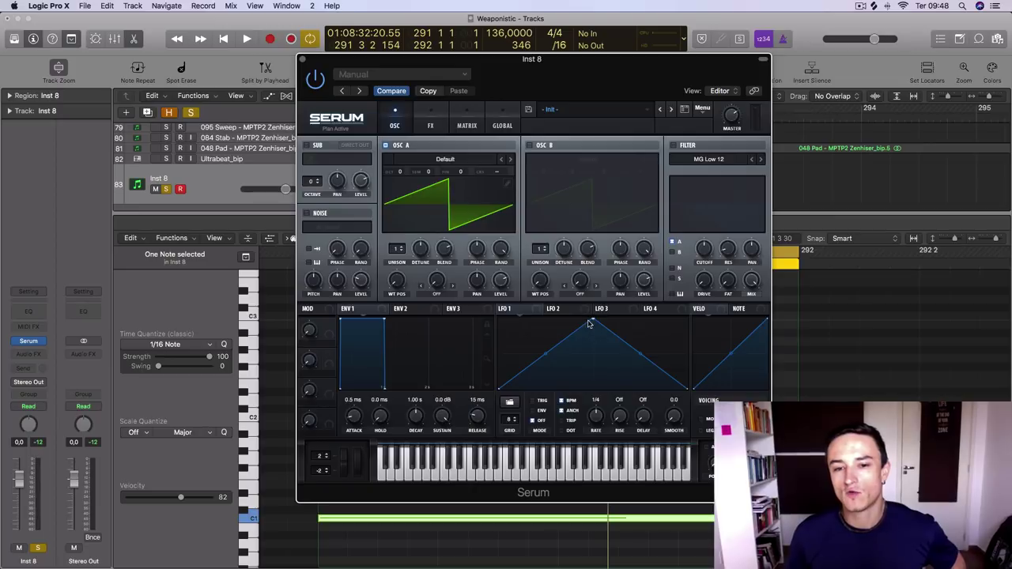
# Reshape LFO 1 into a rising ramp by moving its peak to the end of the cycle, and set its rate to 4 bar
pyautogui.moveTo(592, 321); pyautogui.dragTo(703, 305)
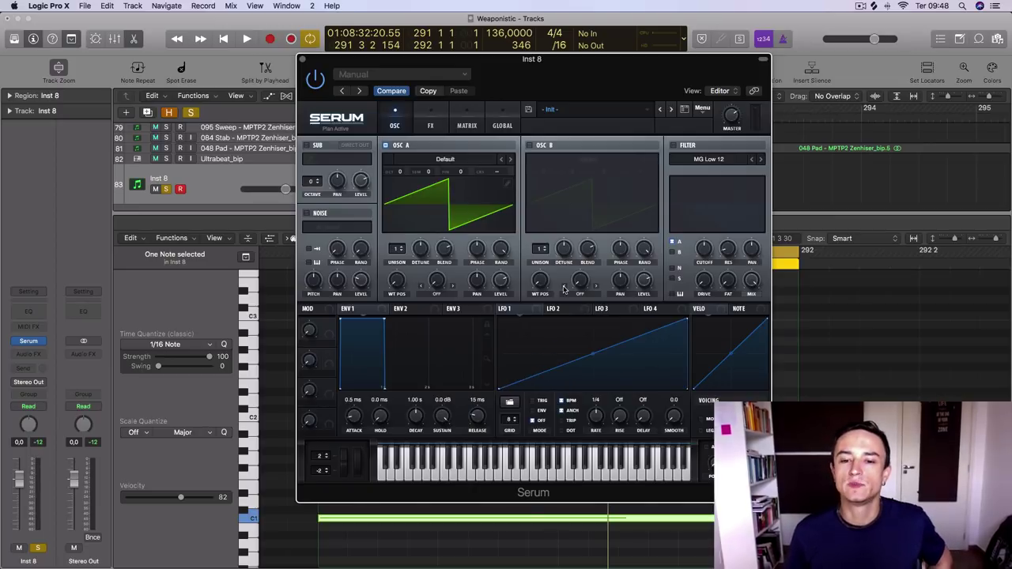
pyautogui.moveTo(684, 319)
pyautogui.mouseDown()
pyautogui.moveTo(545, 317)
pyautogui.moveTo(686, 319)
pyautogui.mouseUp()
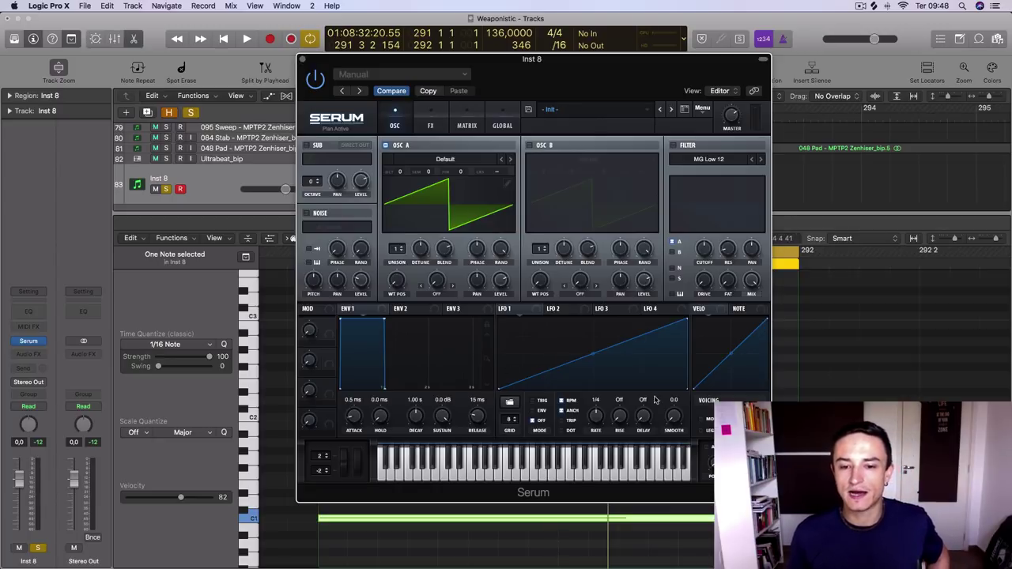
pyautogui.moveTo(592, 60); pyautogui.dragTo(90, 41)
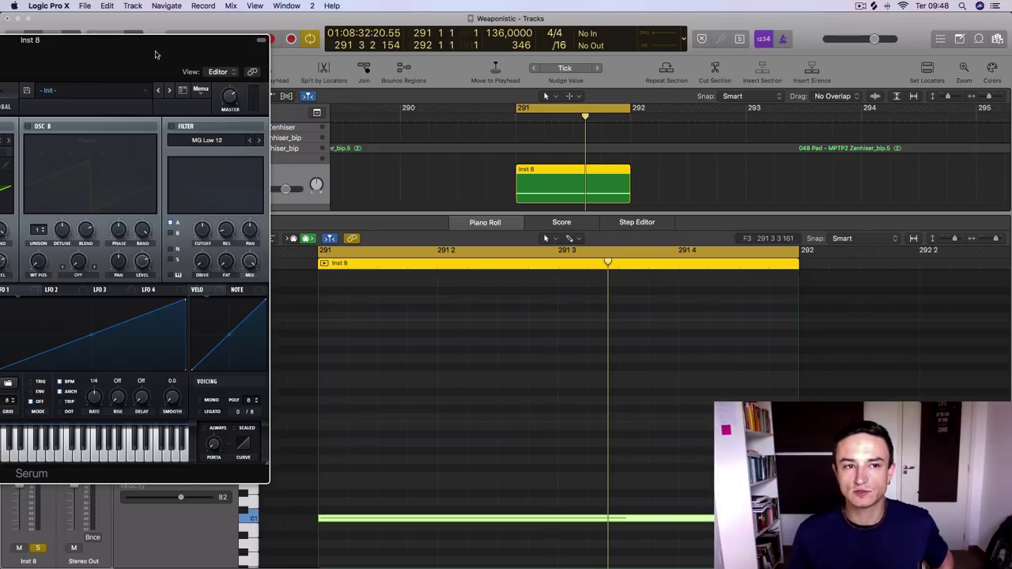
pyautogui.moveTo(98, 44); pyautogui.dragTo(644, 50)
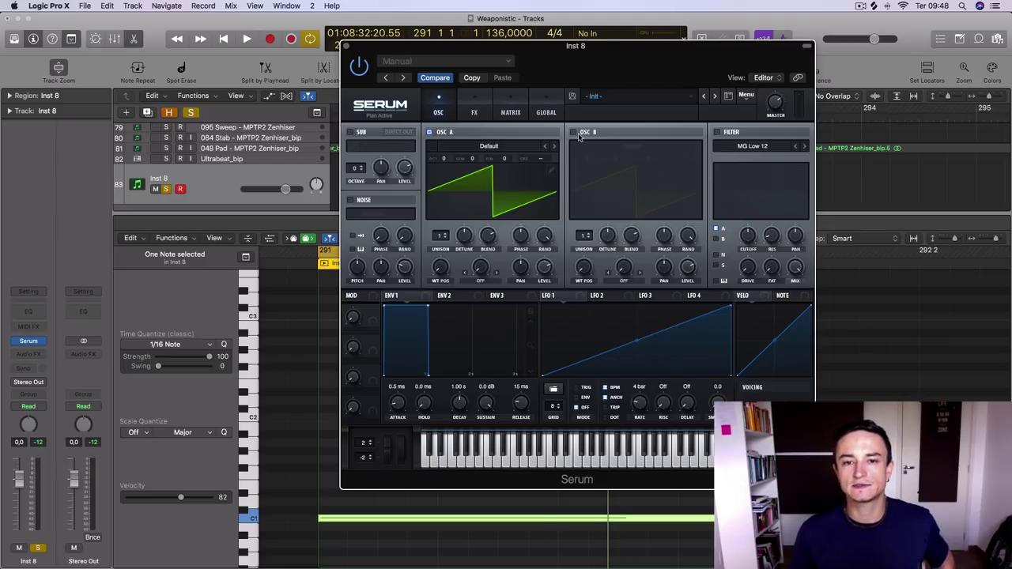
pyautogui.moveTo(571, 59); pyautogui.dragTo(561, 60)
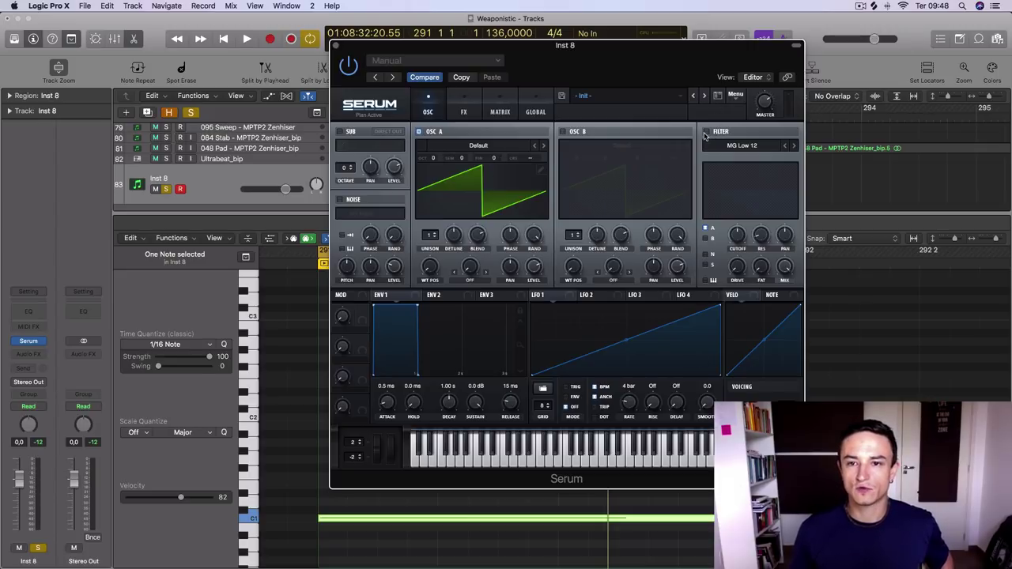
# Enable the MG Low 12 filter, lower its cutoff and assign LFO 1 to modulate the cutoff
pyautogui.click(706, 133)
pyautogui.moveTo(738, 233); pyautogui.dragTo(738, 259)
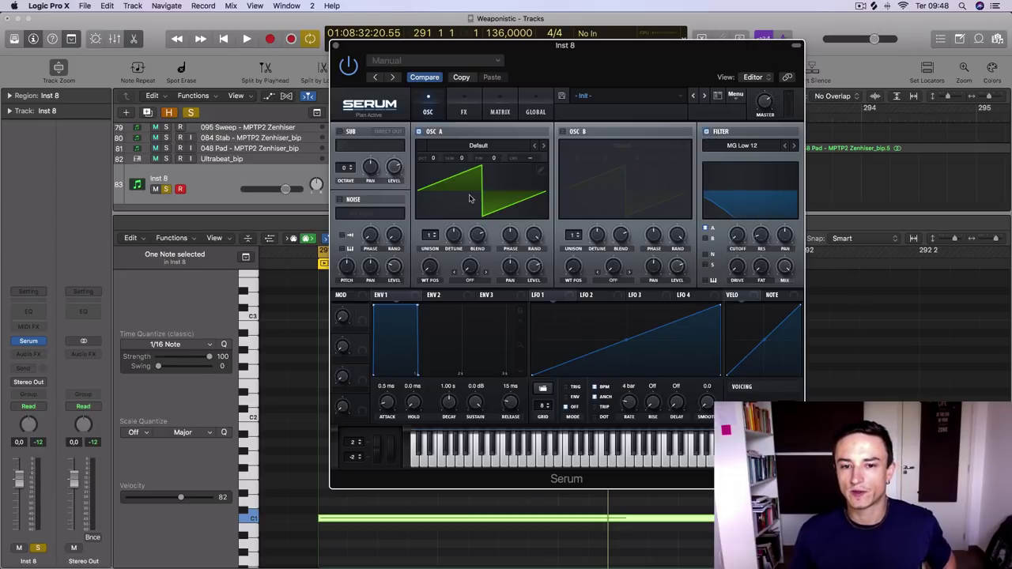
pyautogui.moveTo(549, 297); pyautogui.dragTo(739, 234)
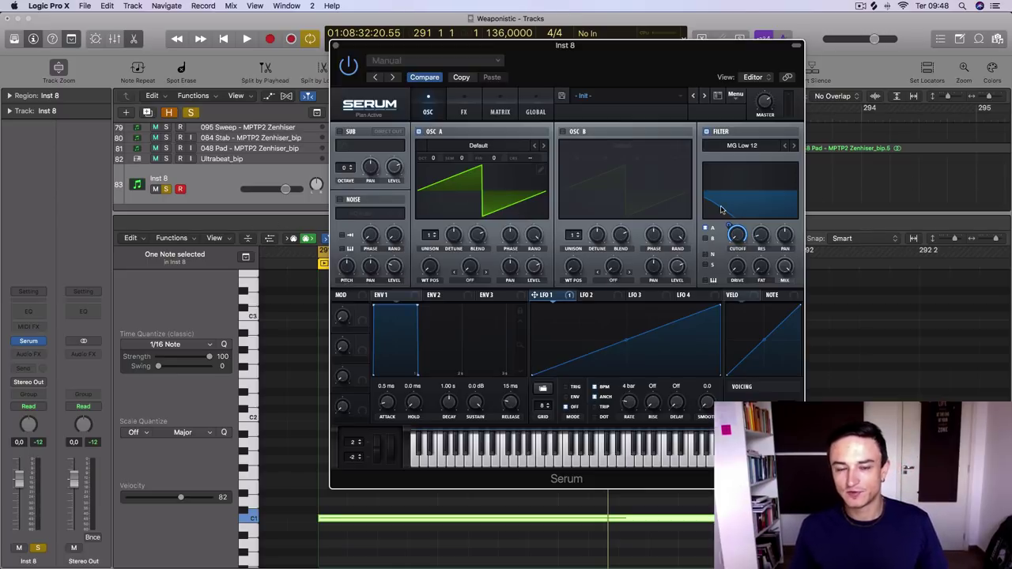
# Play the LFO-driven filter sweep, set LFO 1 to TRIG mode and play it again
pyautogui.press('space')
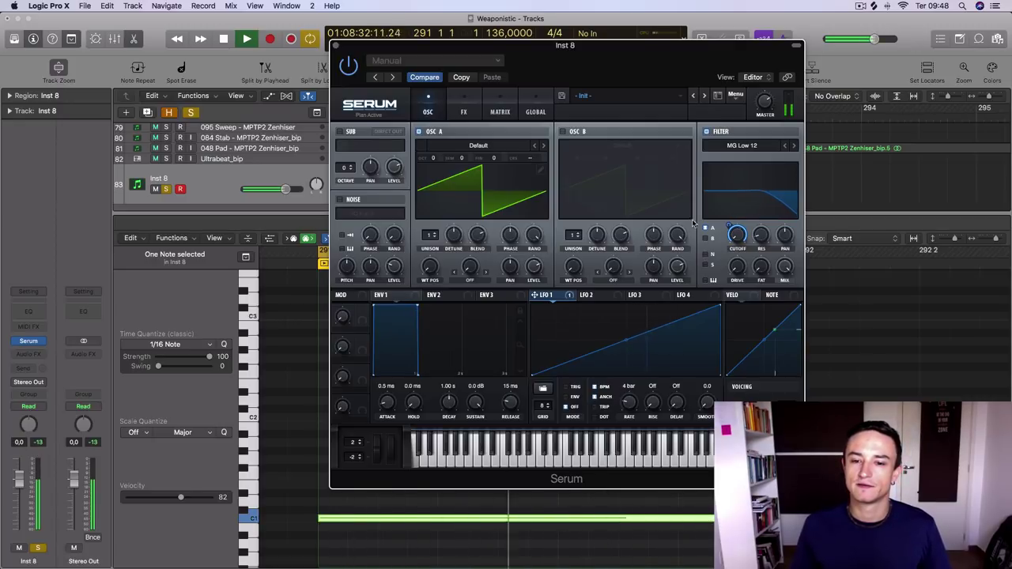
pyautogui.press('space')
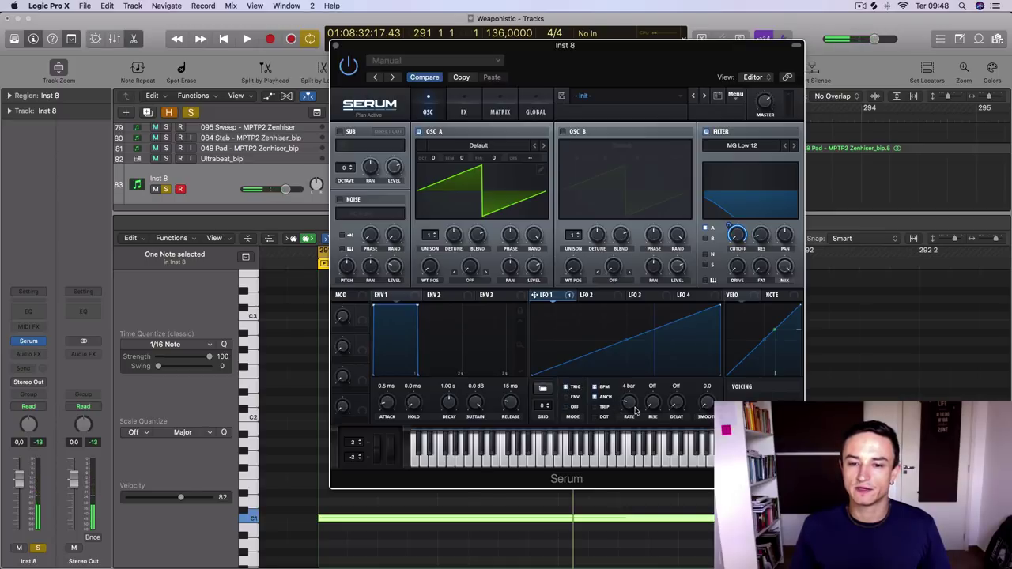
pyautogui.press('space')
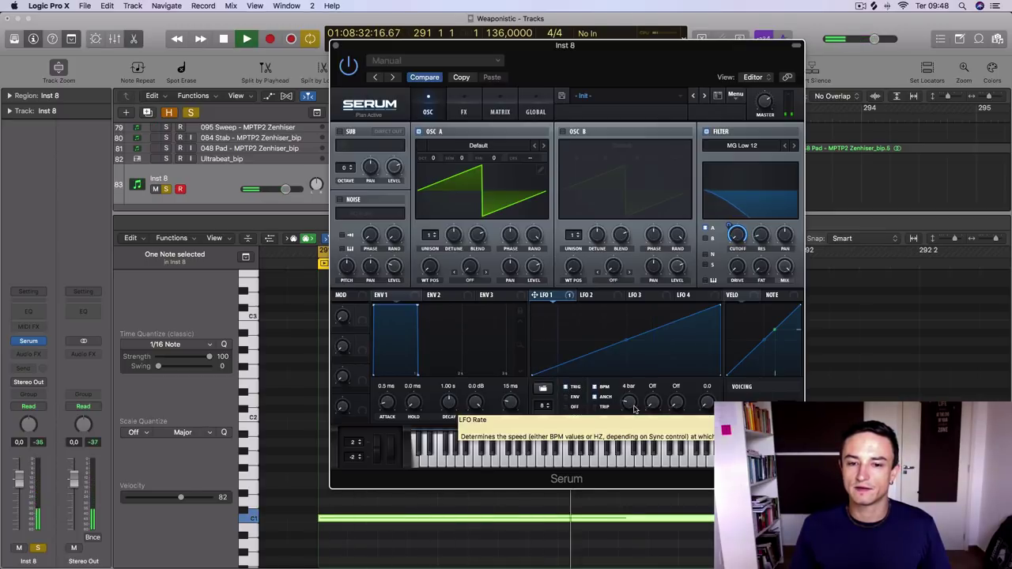
pyautogui.press('space')
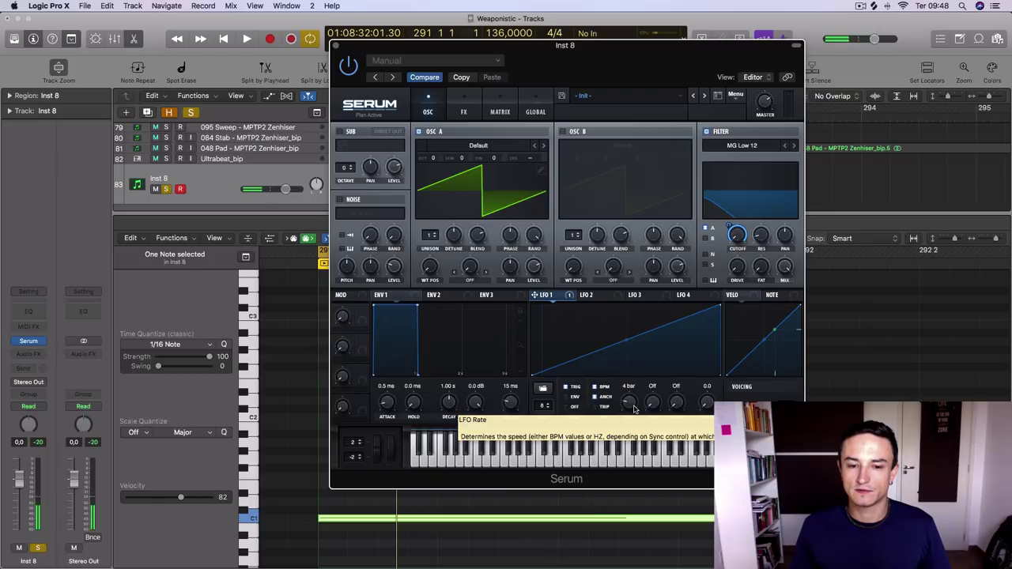
# Set the LFO 1 rate to one bar and play the loop to hear the filter sweep
pyautogui.moveTo(633, 408); pyautogui.dragTo(637, 393)
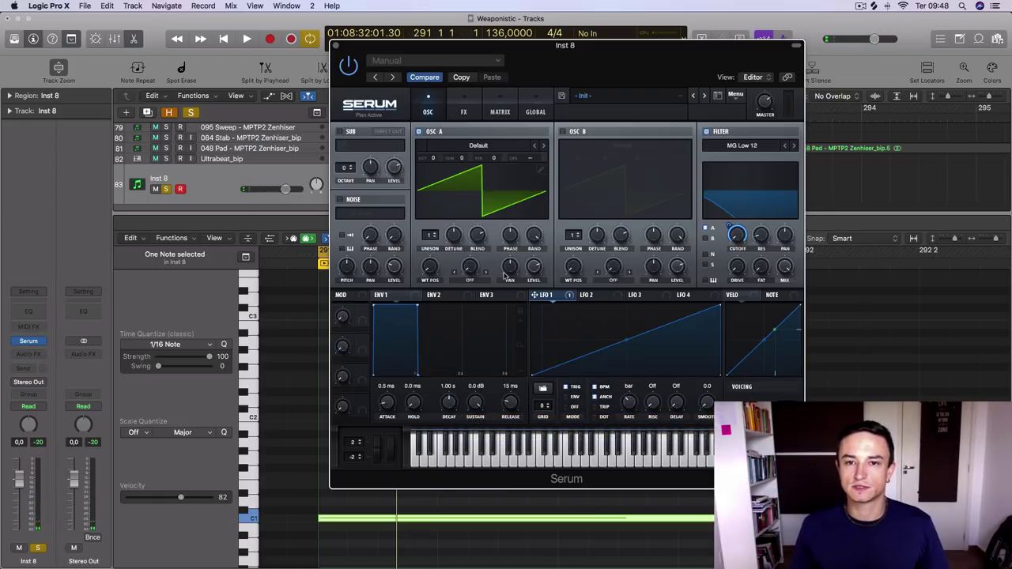
pyautogui.moveTo(629, 50); pyautogui.dragTo(606, 56)
pyautogui.press('space')
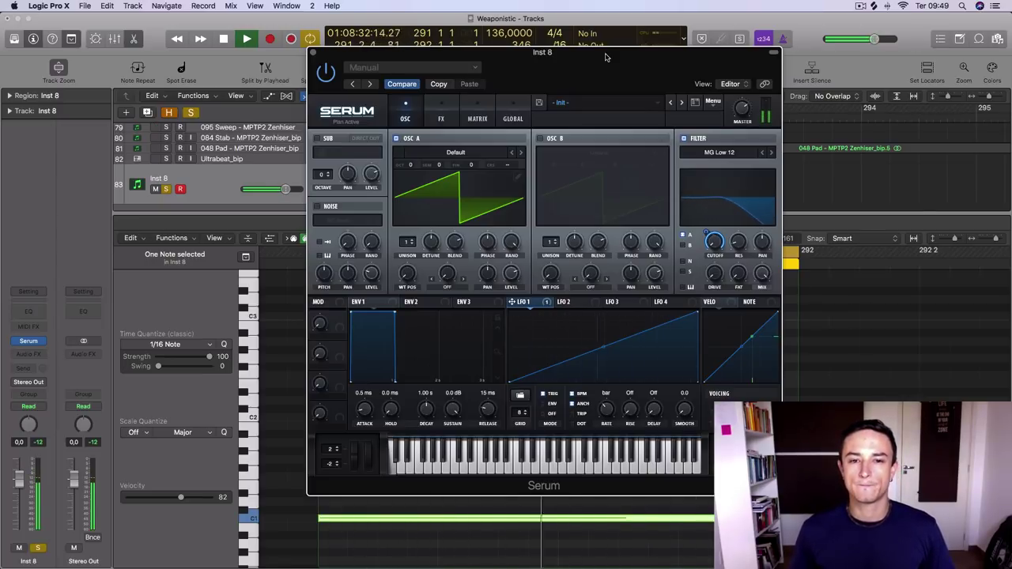
pyautogui.press('space')
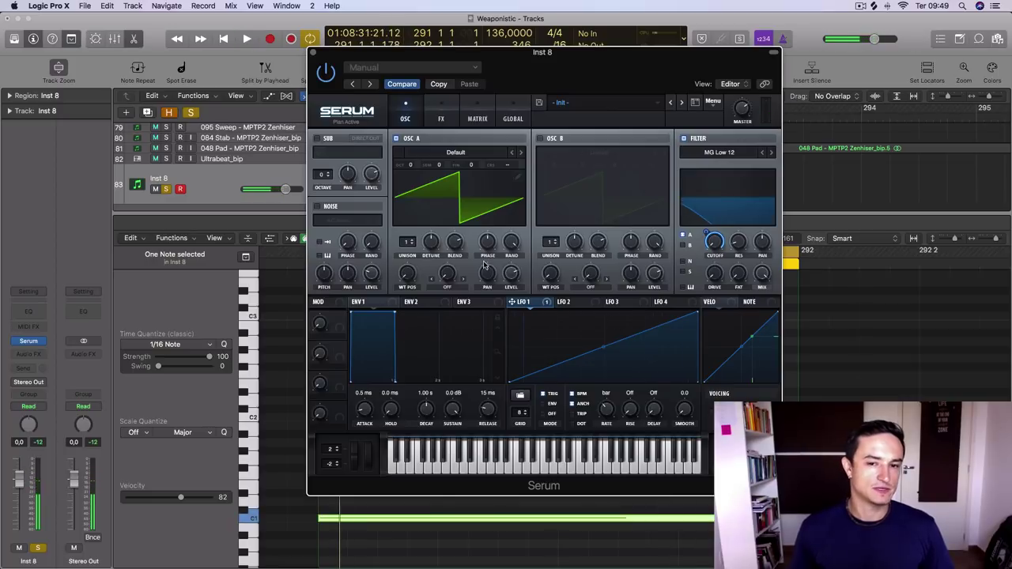
# Assign LFO 1 to modulate the coarse pitch (CRS) of OSC A
pyautogui.moveTo(512, 304); pyautogui.dragTo(506, 172)
pyautogui.moveTo(511, 303); pyautogui.dragTo(507, 167)
pyautogui.moveTo(520, 164)
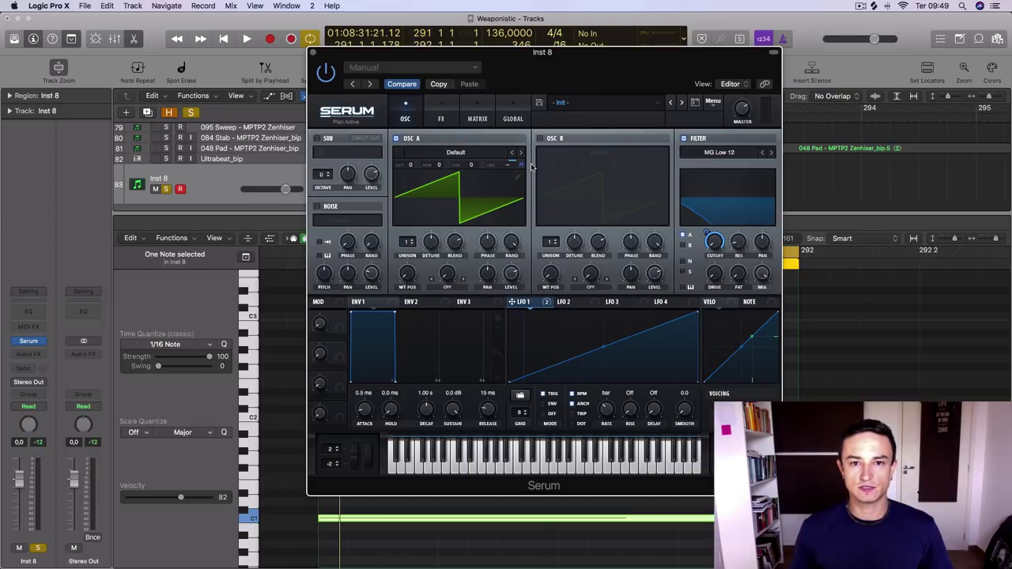
# Play the pitch sweep, lower OSC A's coarse pitch to -64.00 and play it again
pyautogui.press('space')
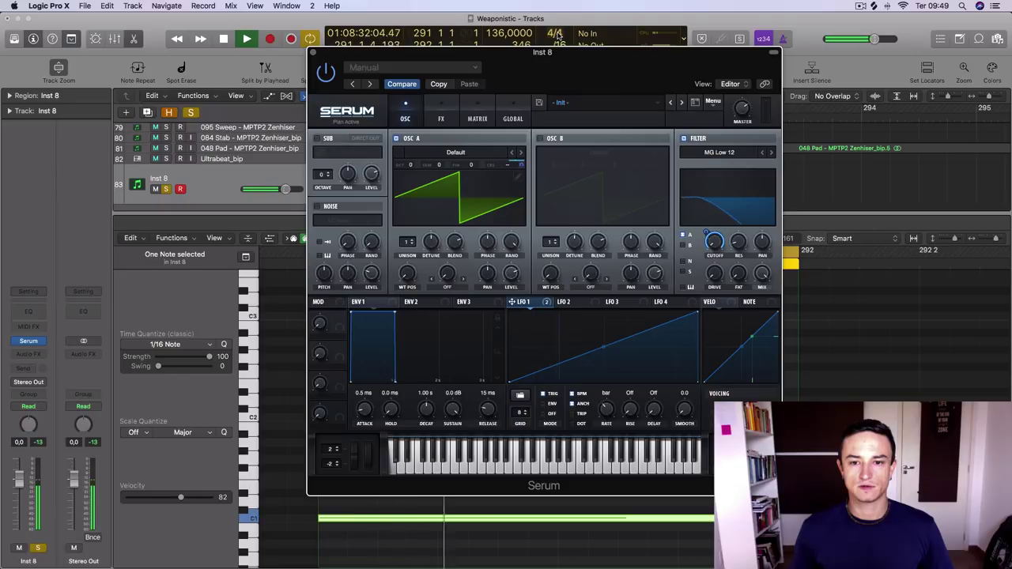
pyautogui.press('space')
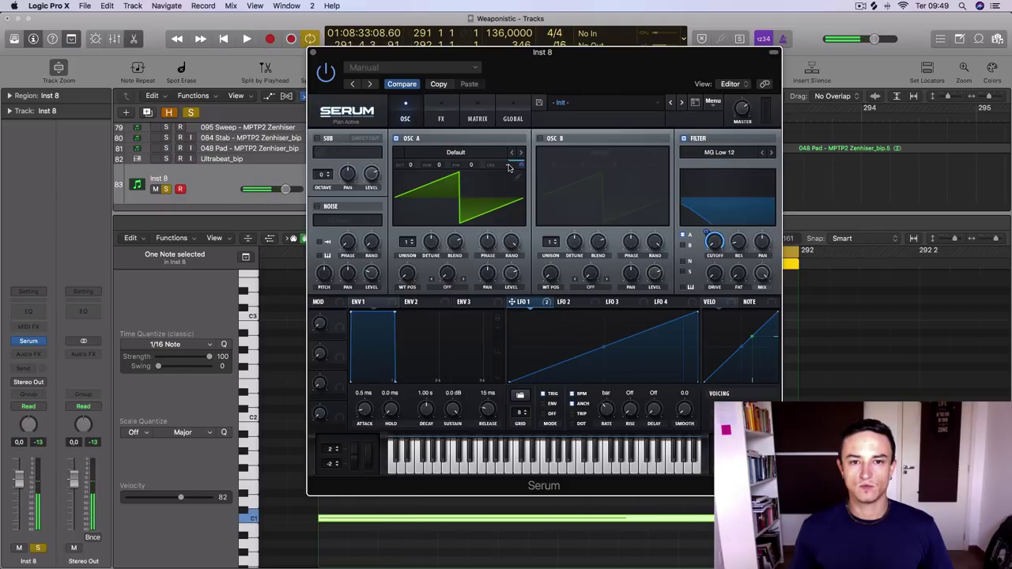
pyautogui.moveTo(510, 168); pyautogui.dragTo(499, 296)
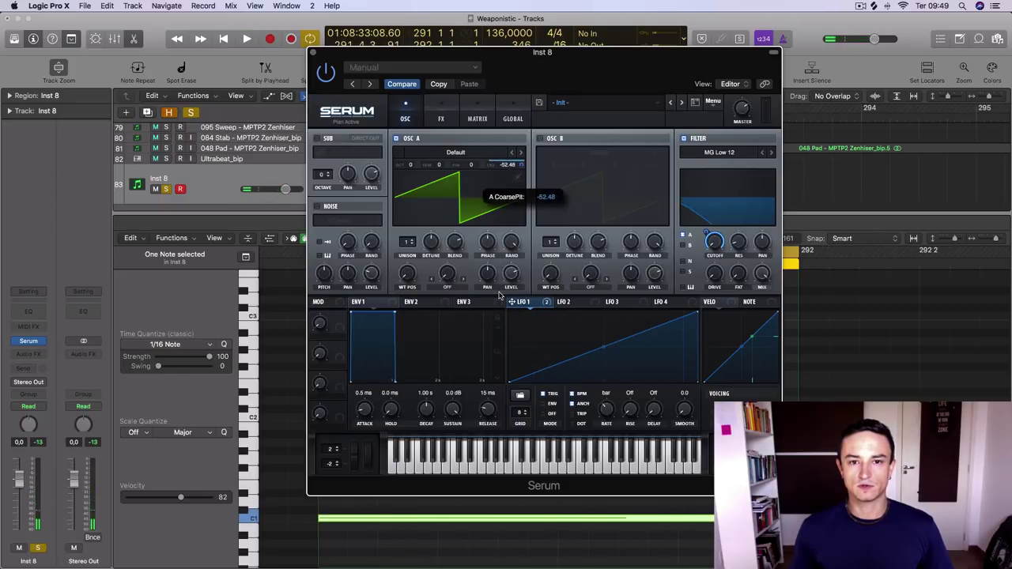
pyautogui.press('space')
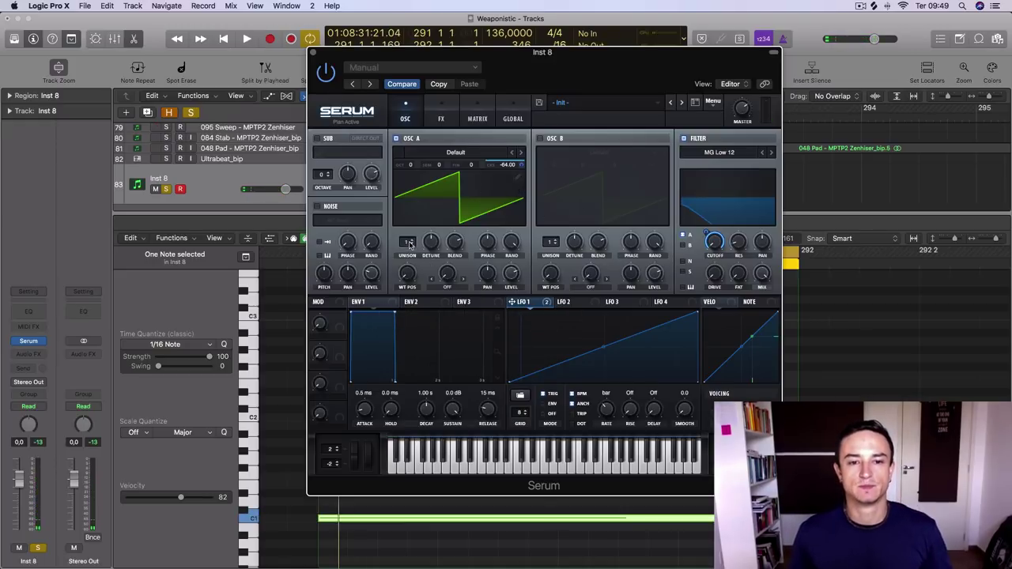
# Set OSC A's unison to 7 voices, reduce the unison detune and play the loop
pyautogui.moveTo(408, 242)
pyautogui.mouseDown()
pyautogui.moveTo(419, 229)
pyautogui.moveTo(428, 242)
pyautogui.mouseUp()
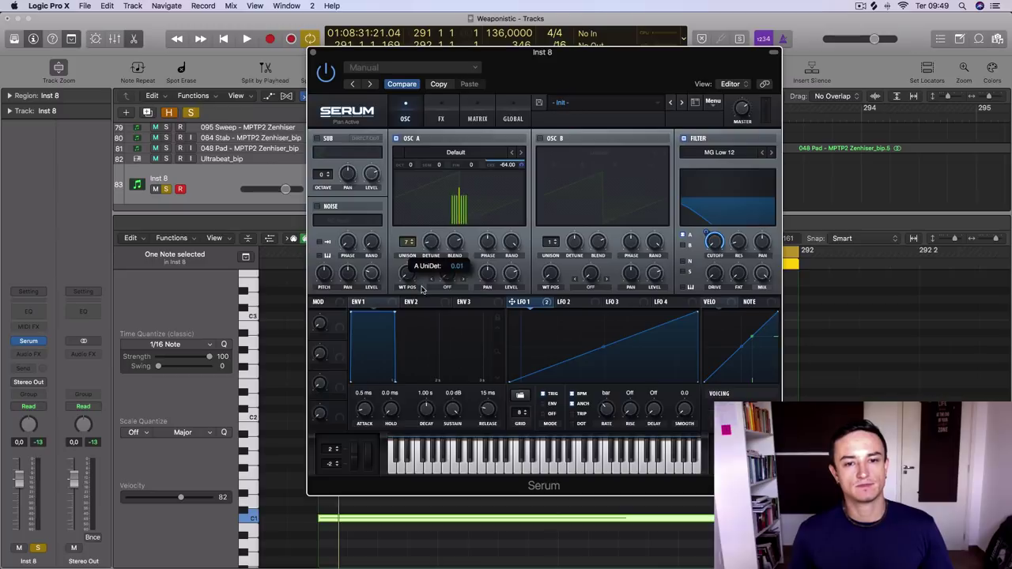
pyautogui.press('space')
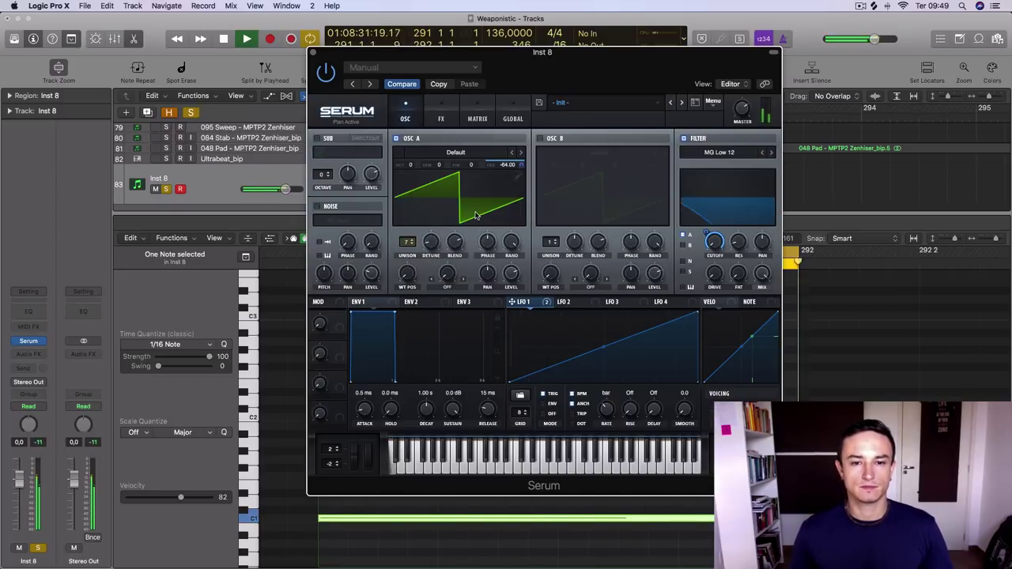
pyautogui.press('space')
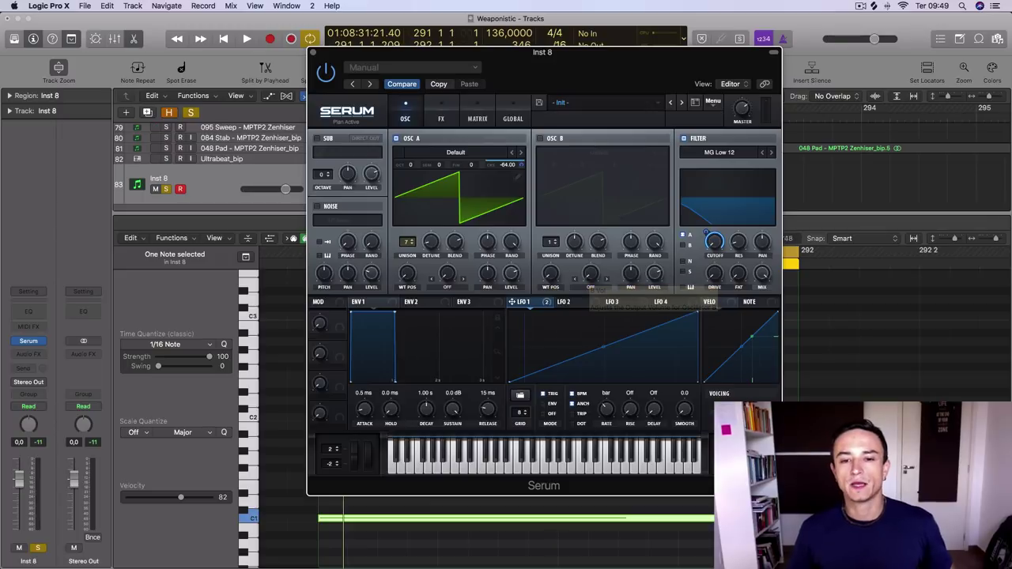
# Reshape LFO 2 into a descending ramp and set its rate to 1/16
pyautogui.click(583, 302)
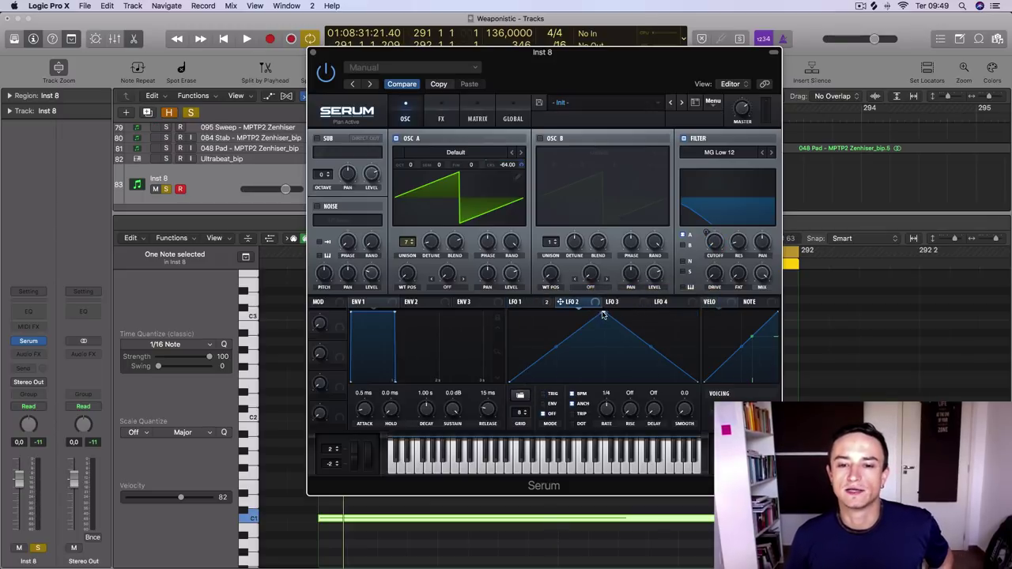
pyautogui.moveTo(599, 313); pyautogui.dragTo(509, 313)
pyautogui.moveTo(611, 414); pyautogui.dragTo(615, 401)
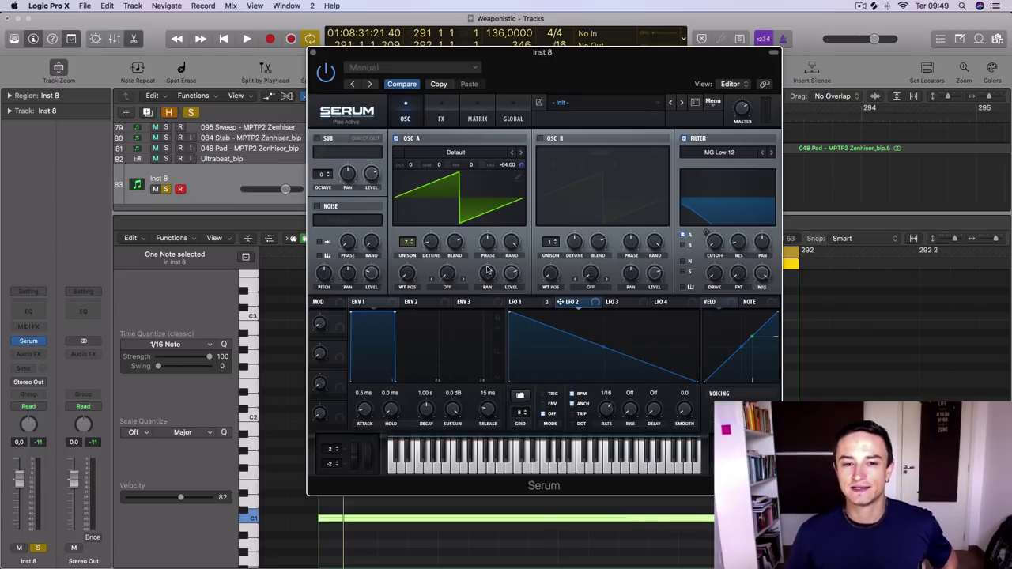
# Assign LFO 2 to modulate the level of OSC A and play the loop
pyautogui.moveTo(558, 301); pyautogui.dragTo(511, 274)
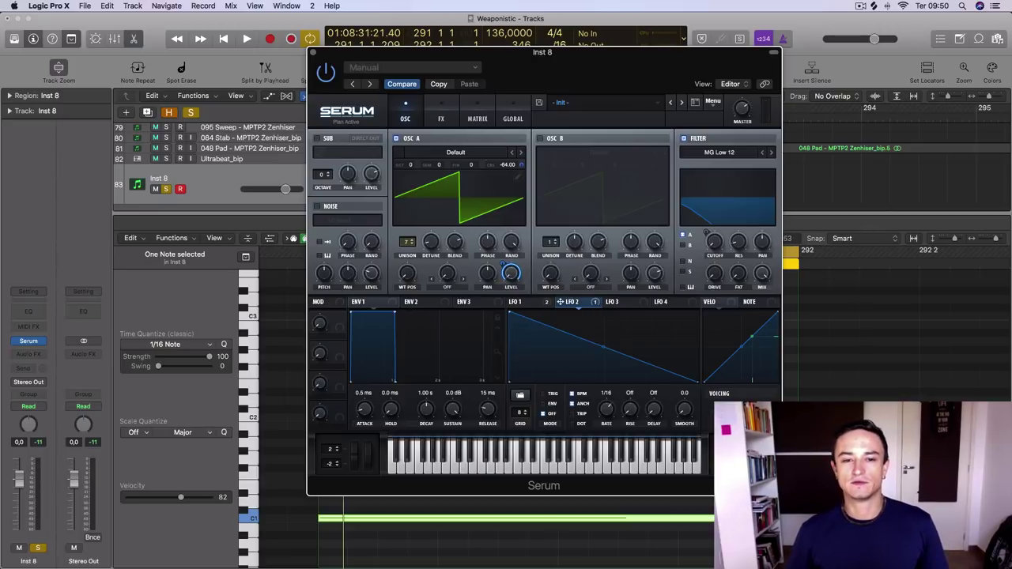
pyautogui.press('space')
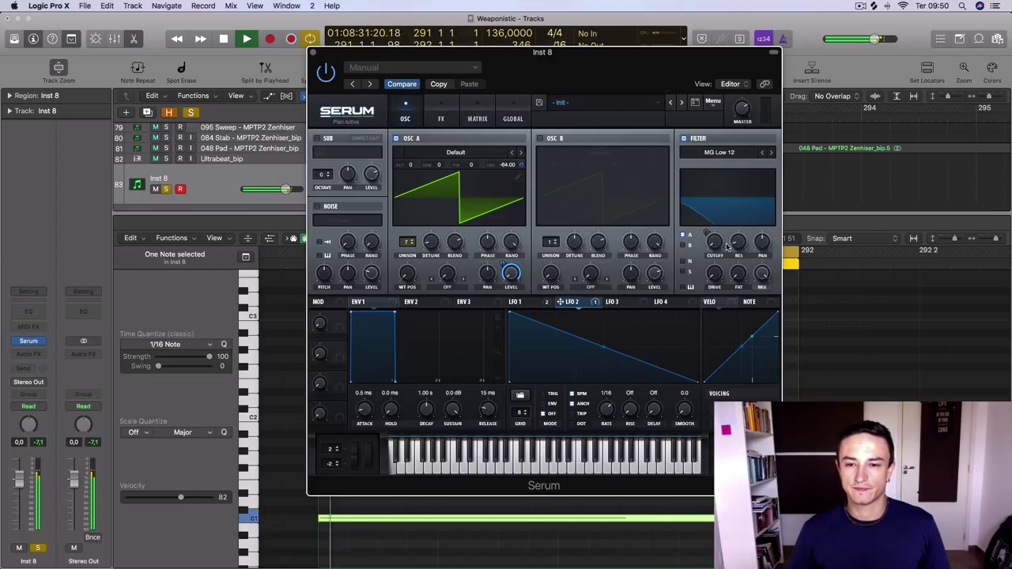
pyautogui.press('space')
# Assign LFO 1 to modulate the filter drive and play the loop
pyautogui.click(522, 302)
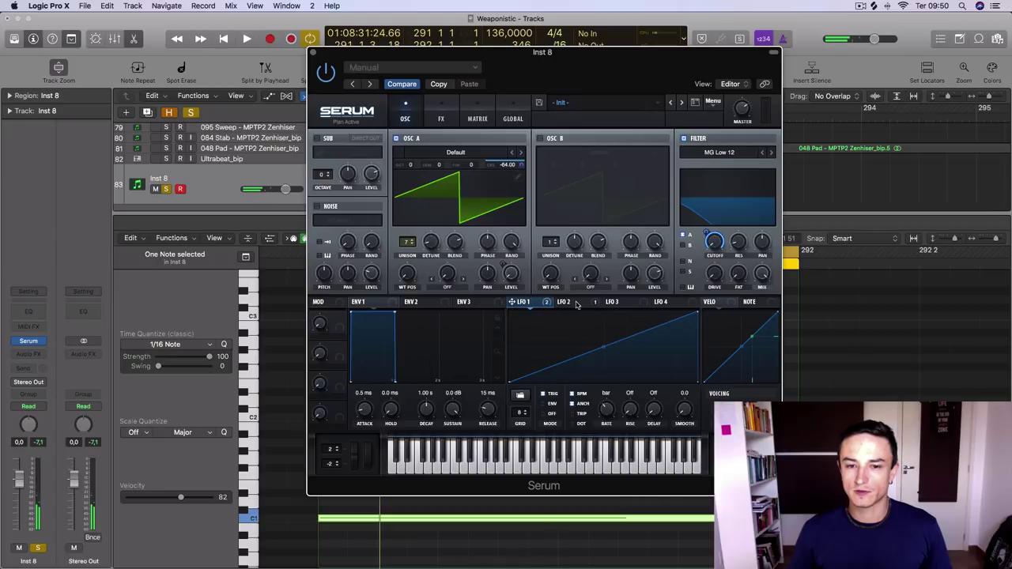
pyautogui.moveTo(519, 302); pyautogui.dragTo(696, 297)
pyautogui.press('space')
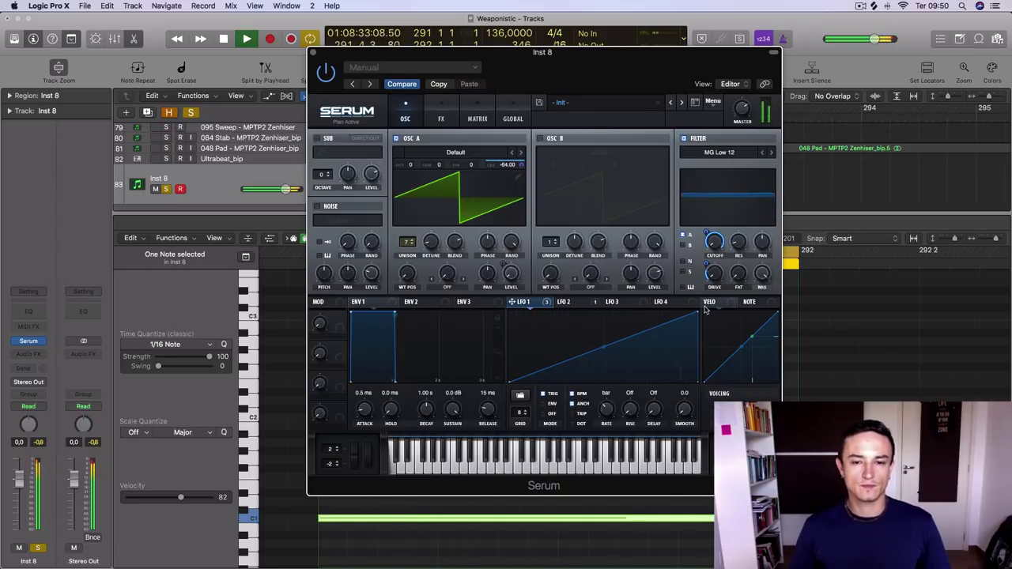
pyautogui.press('space')
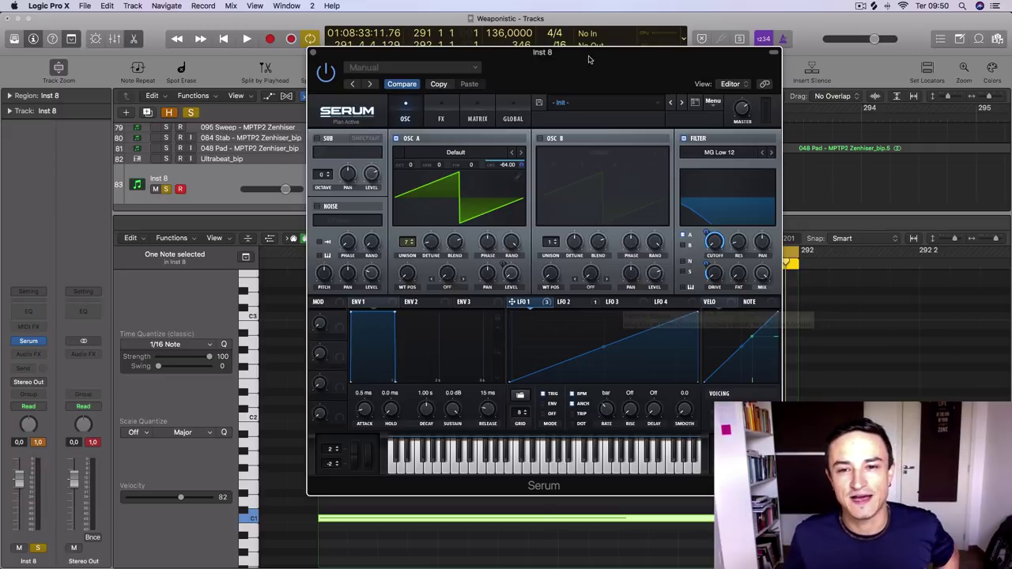
# Browse the SAKYAMUNI, Bass (Hard) and User preset folders without loading a preset
pyautogui.click(609, 101)
pyautogui.moveTo(597, 180)
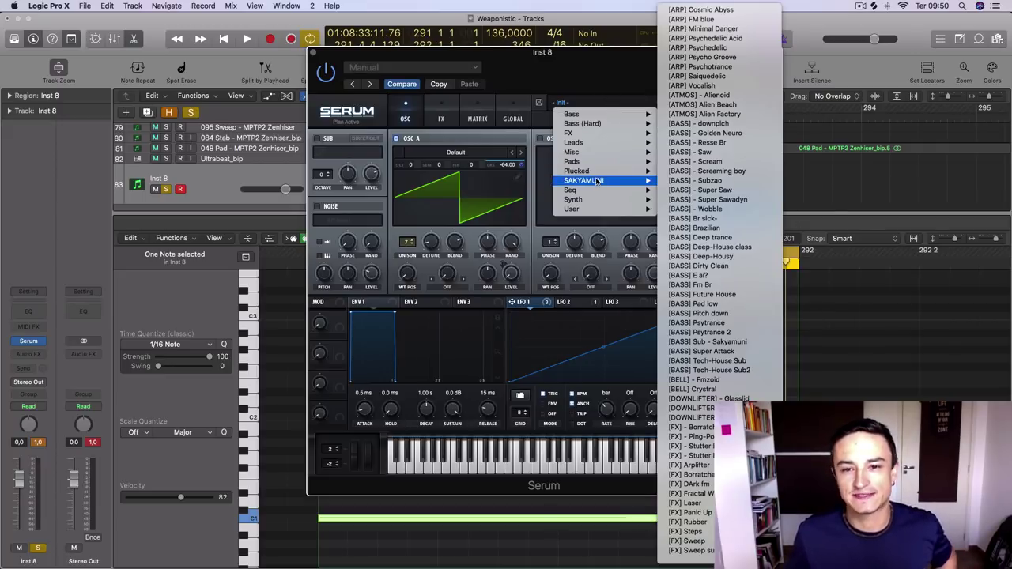
pyautogui.scroll(-15, 767, 277)
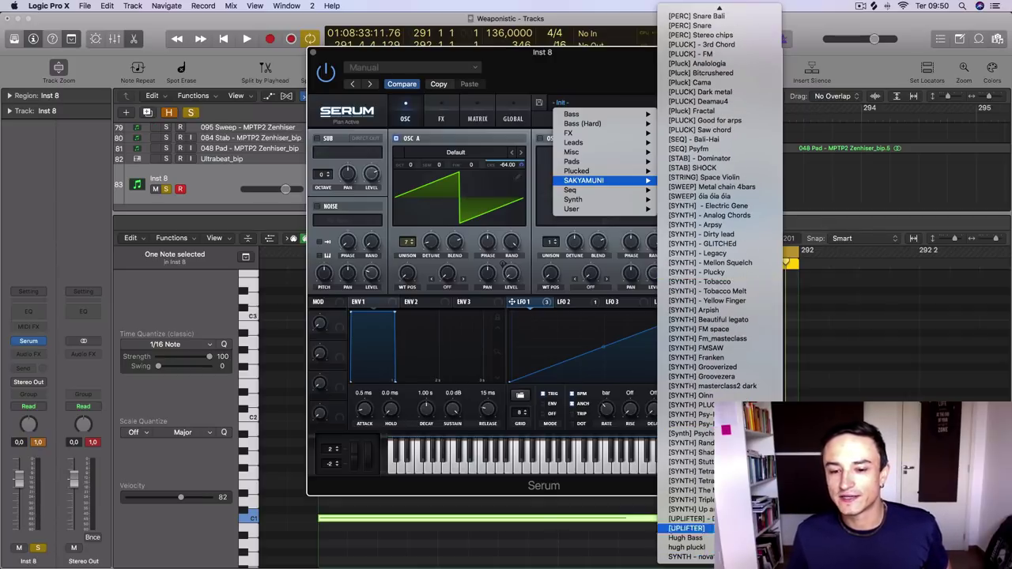
pyautogui.scroll(15, 719, 145)
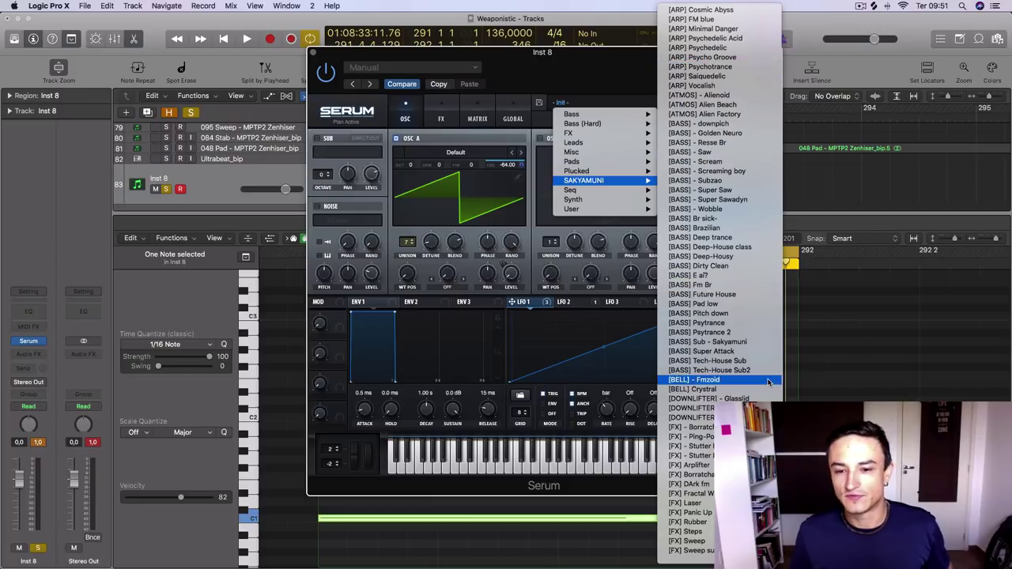
pyautogui.scroll(-5, 768, 382)
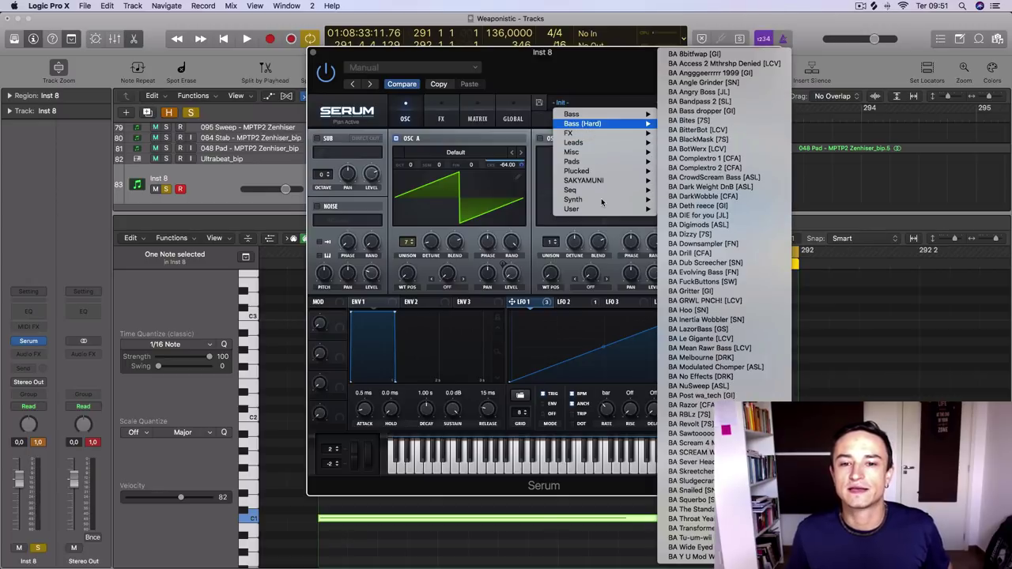
pyautogui.moveTo(599, 208)
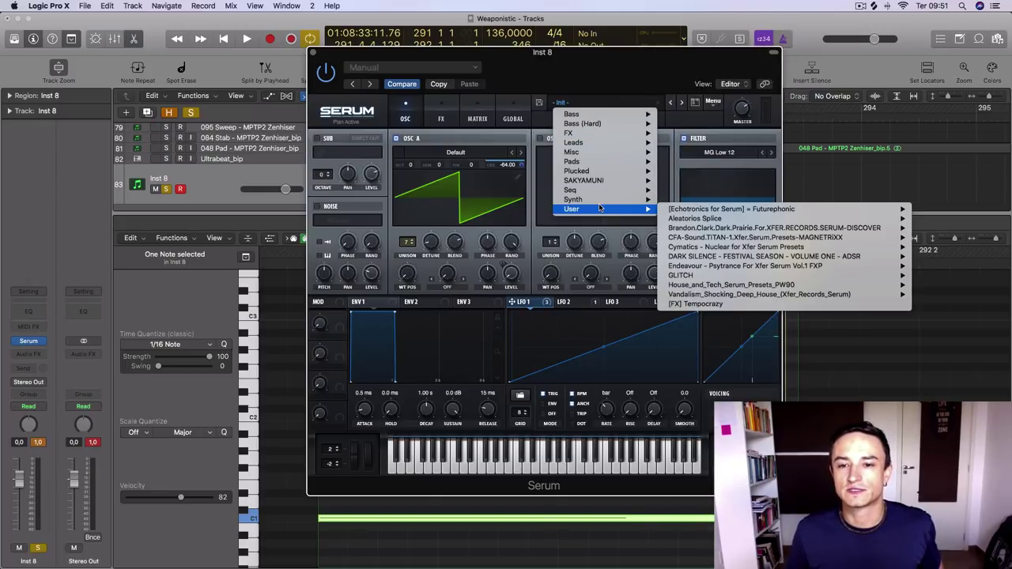
pyautogui.click(648, 77)
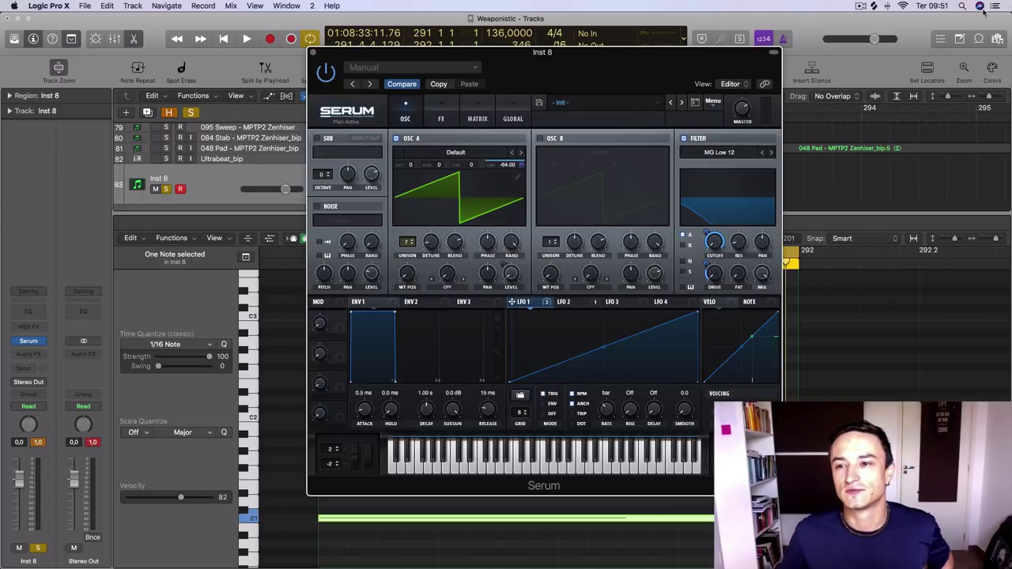
pyautogui.click(933, 6)
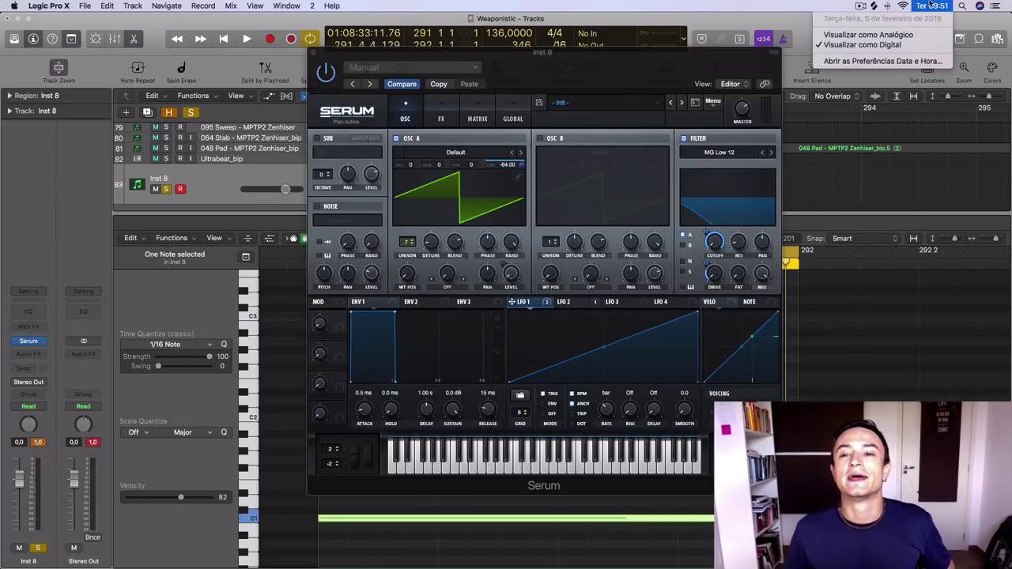
pyautogui.click(754, 25)
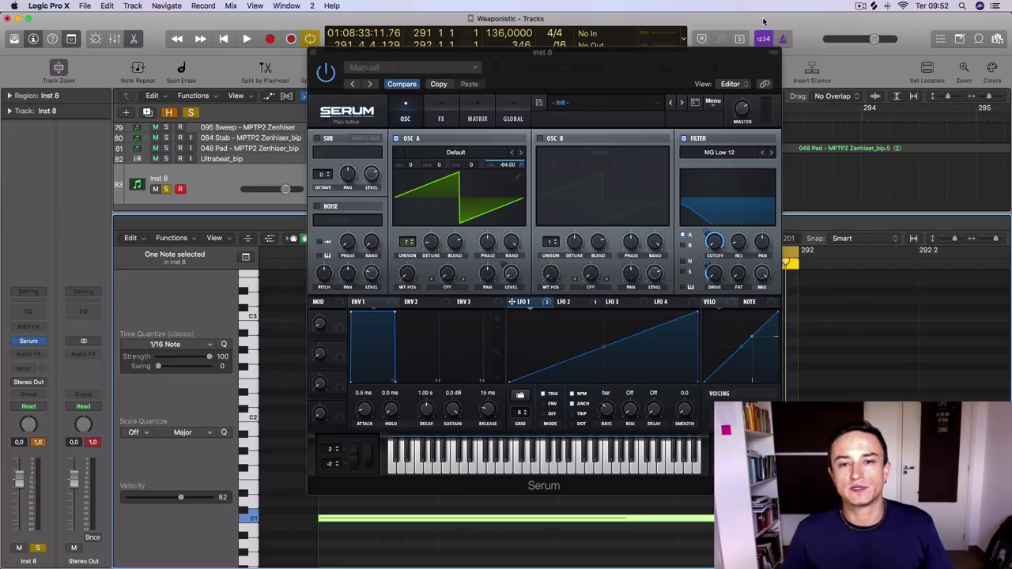
pyautogui.click(712, 102)
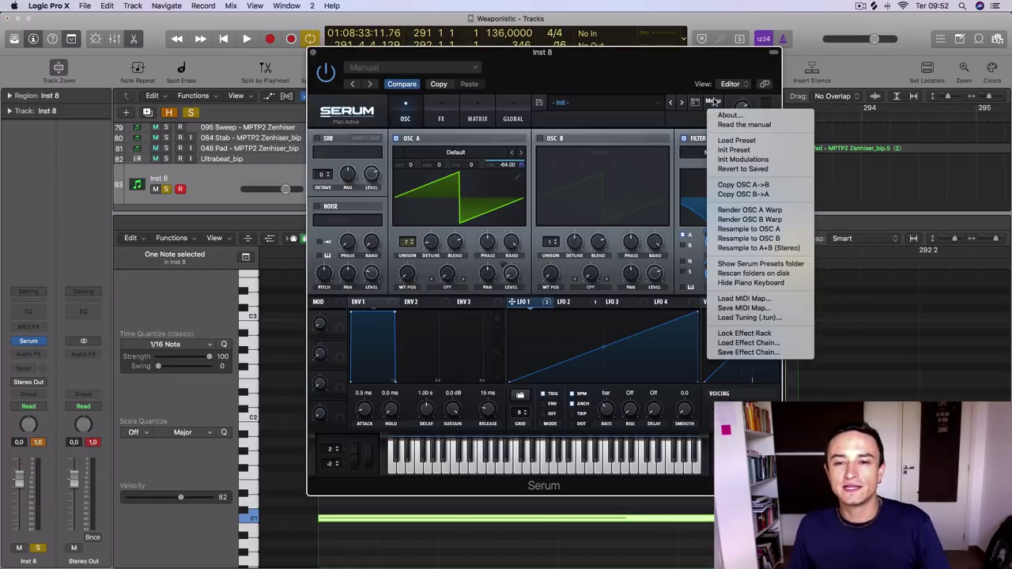
pyautogui.click(736, 151)
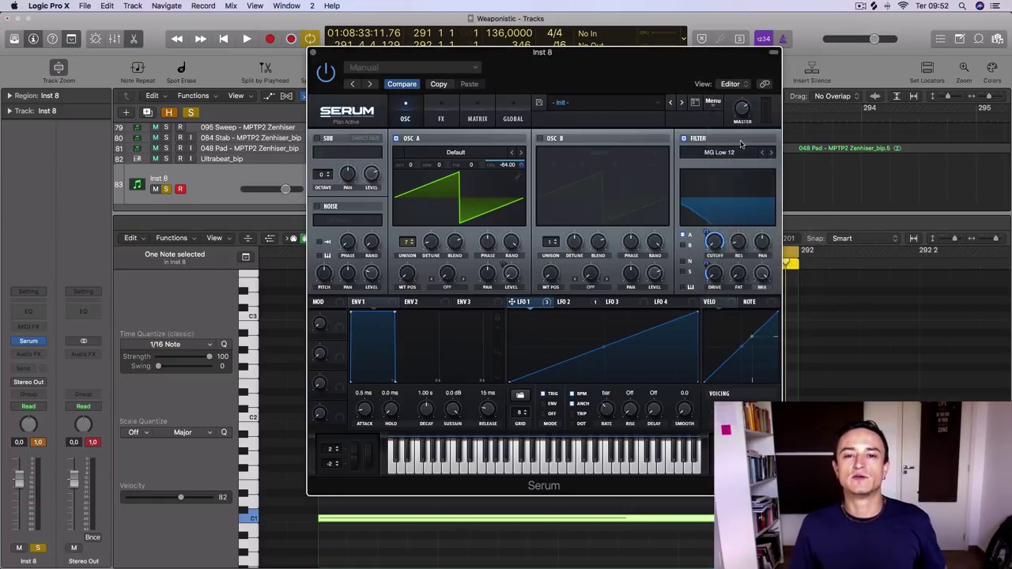